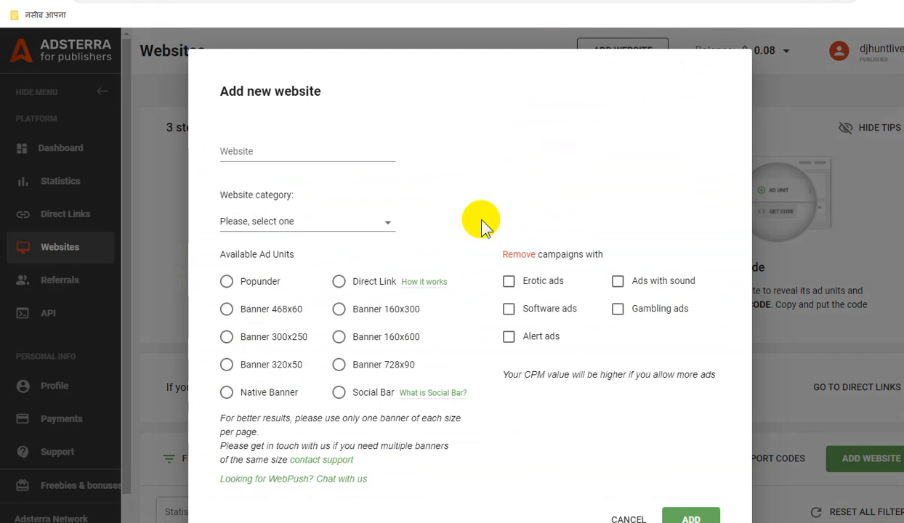
pyautogui.click(316, 152)
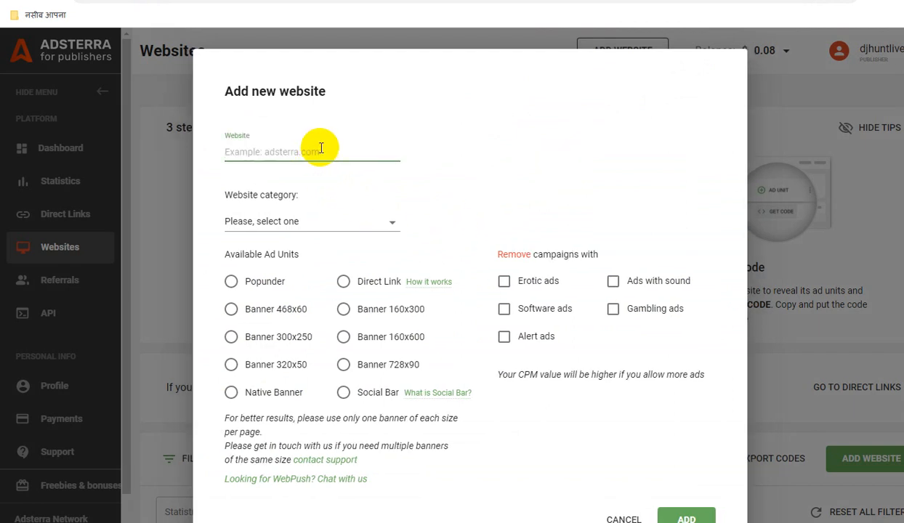
pyautogui.write('https://e-supportdigitalwestbengal.blogspot.com/')
pyautogui.click(357, 220)
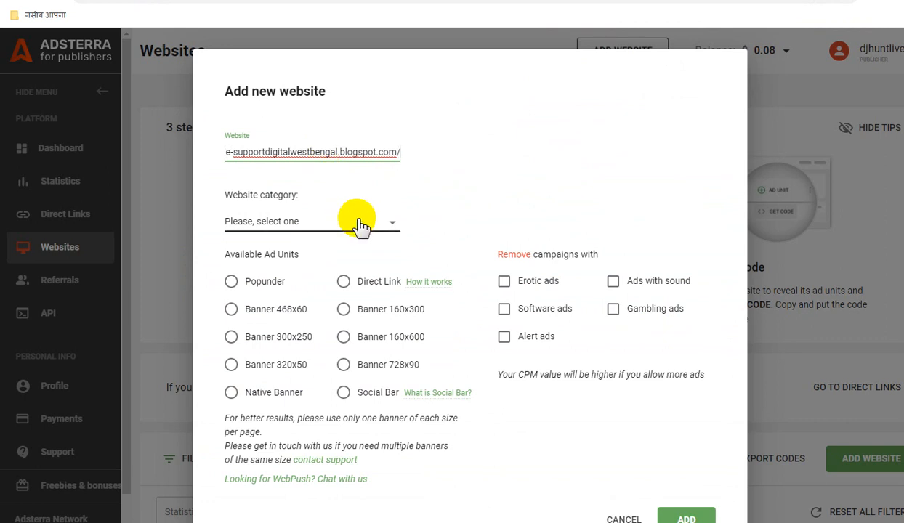
pyautogui.click(357, 222)
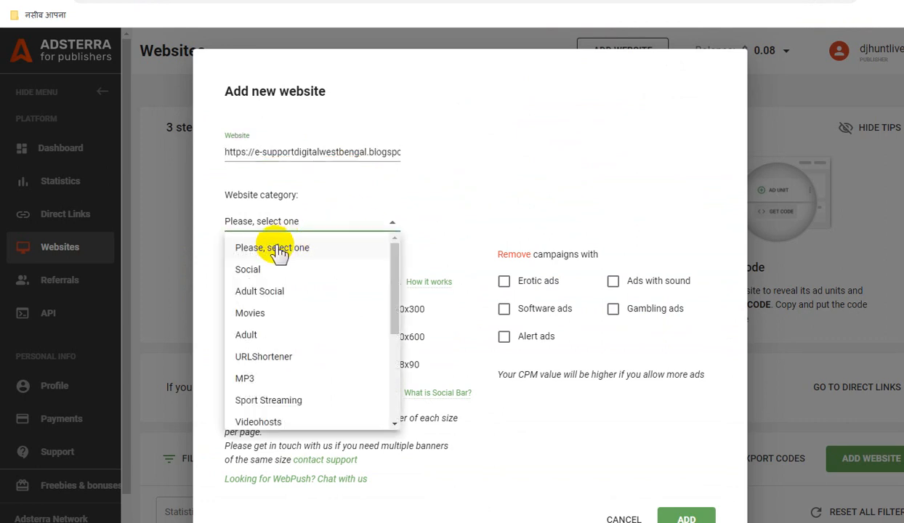
pyautogui.click(350, 267)
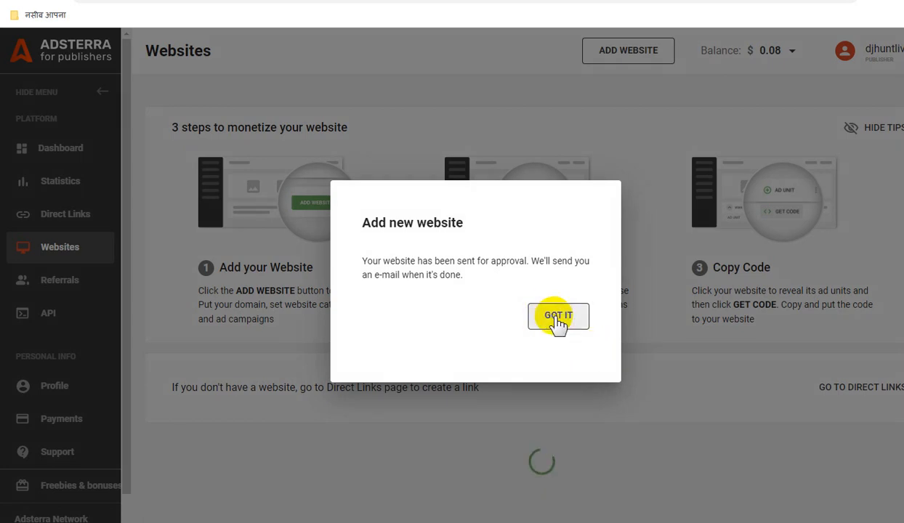
pyautogui.click(558, 323)
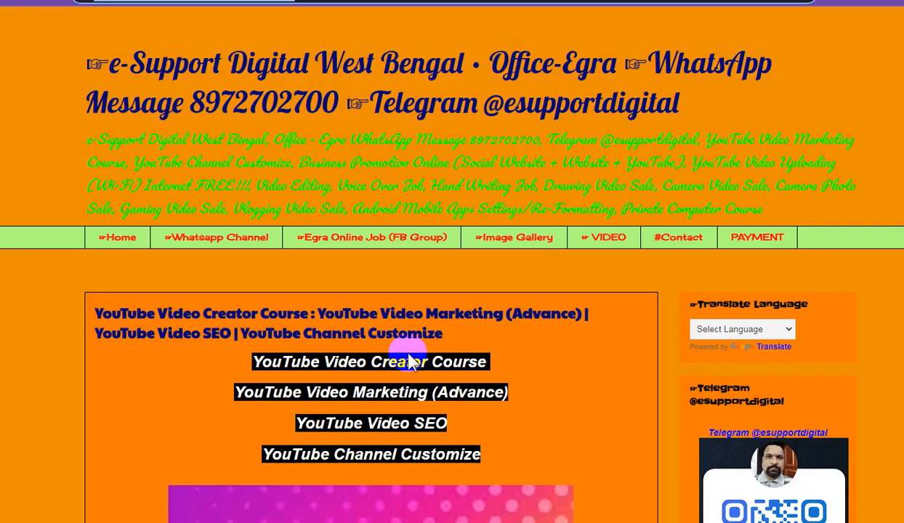
# - Review the blog's YouTube Video Creator Course page, including its header, post content, contact section and sidebar widgets
pyautogui.scroll(-7, 403, 359)
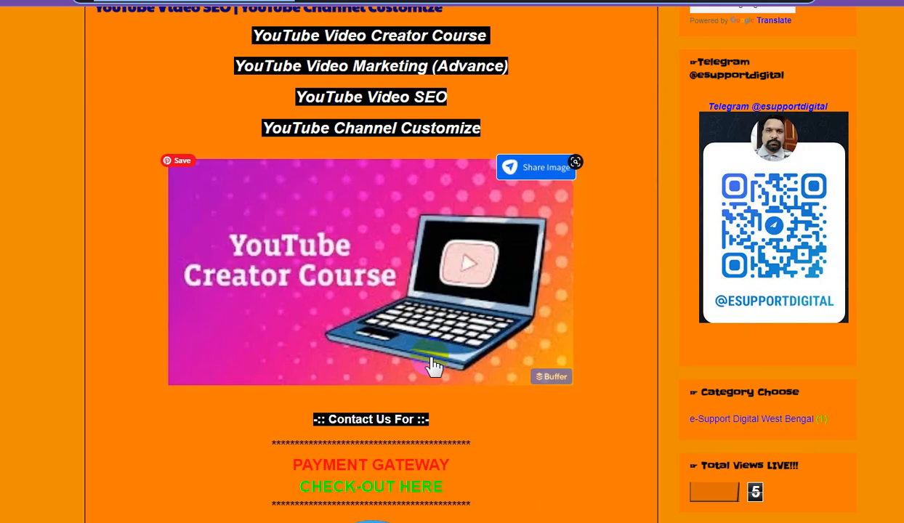
pyautogui.scroll(-15, 449, 374)
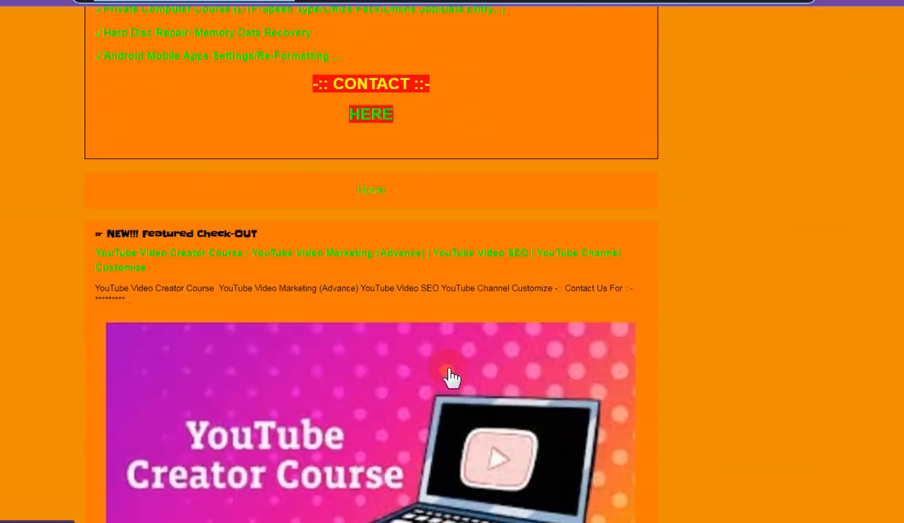
pyautogui.scroll(-1, 450, 376)
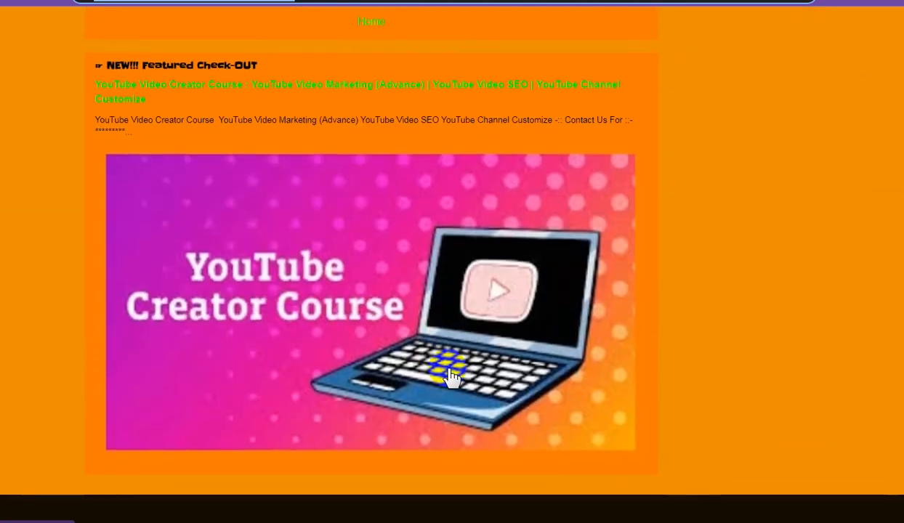
pyautogui.scroll(3, 450, 376)
pyautogui.scroll(5, 449, 376)
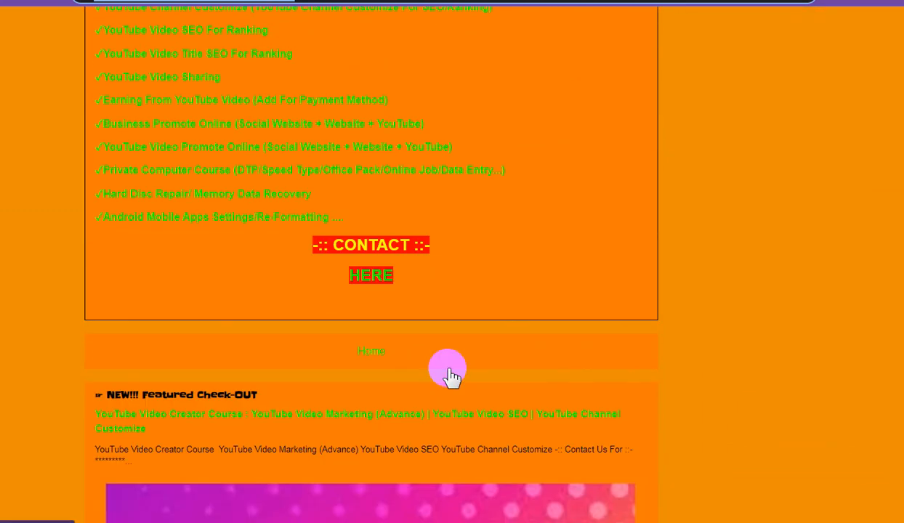
pyautogui.scroll(15, 450, 375)
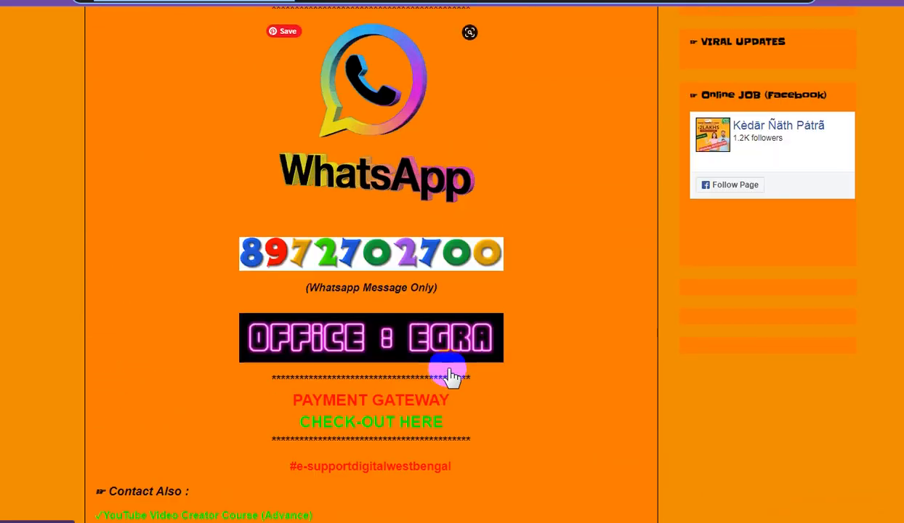
pyautogui.scroll(10, 449, 376)
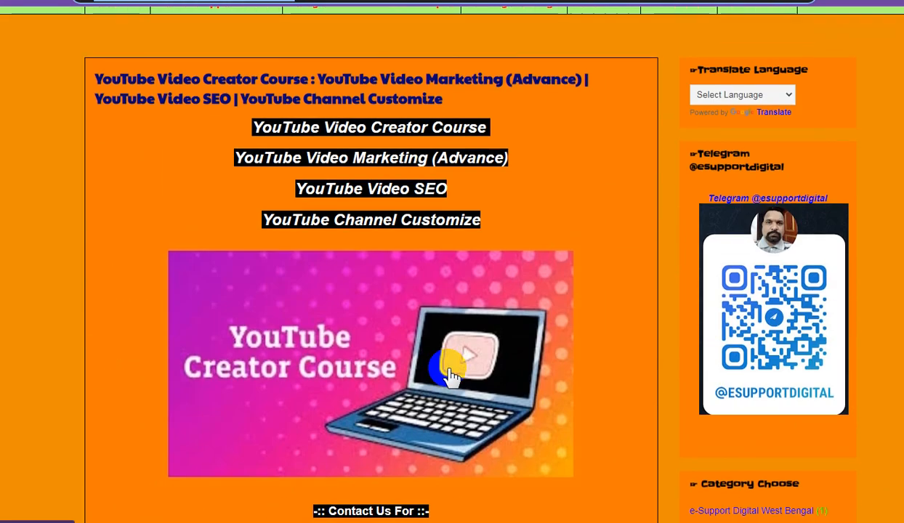
pyautogui.scroll(5, 449, 375)
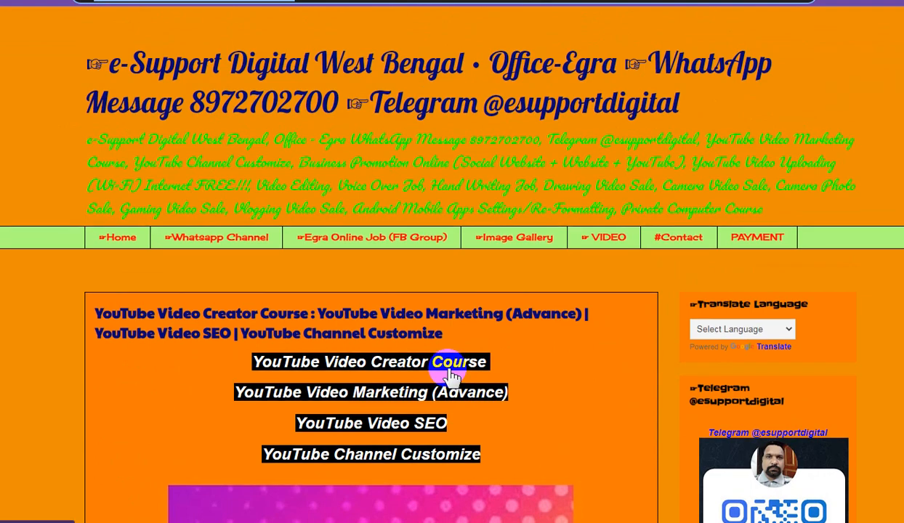
pyautogui.scroll(-6, 449, 376)
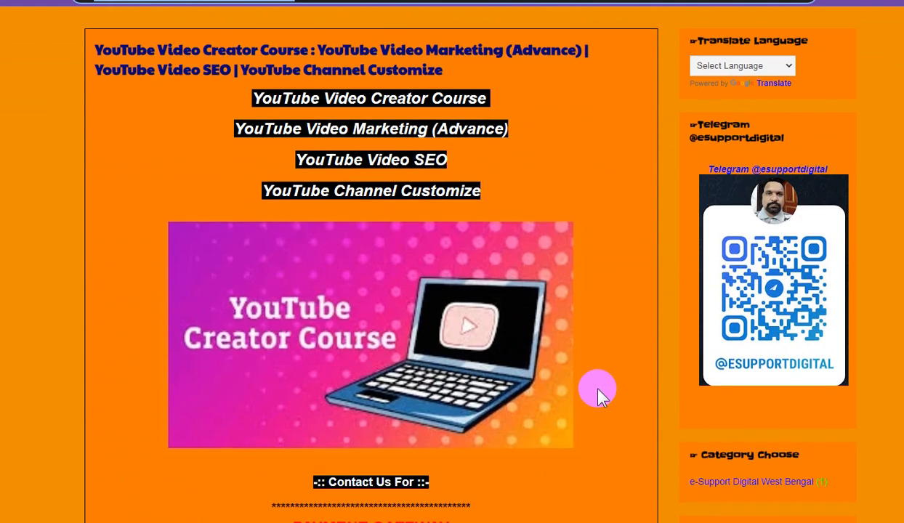
pyautogui.scroll(5, 598, 393)
pyautogui.scroll(-5, 597, 393)
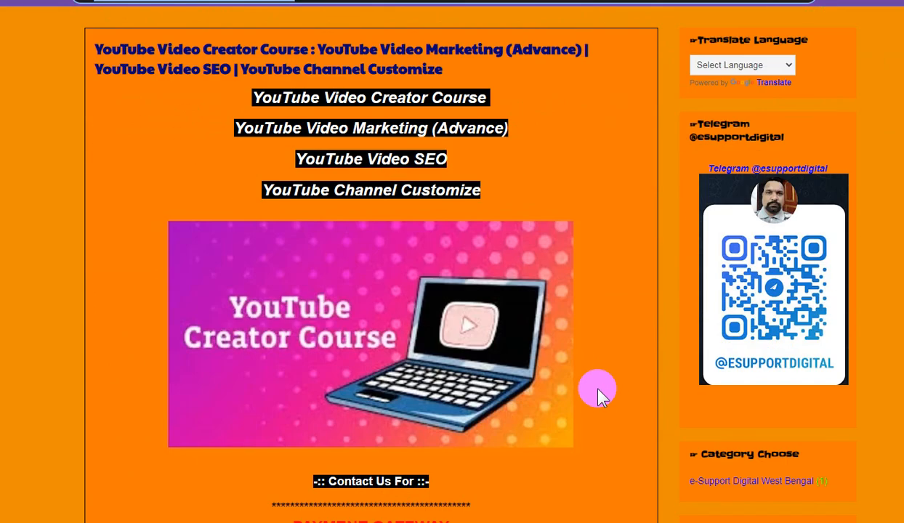
pyautogui.scroll(-2, 598, 392)
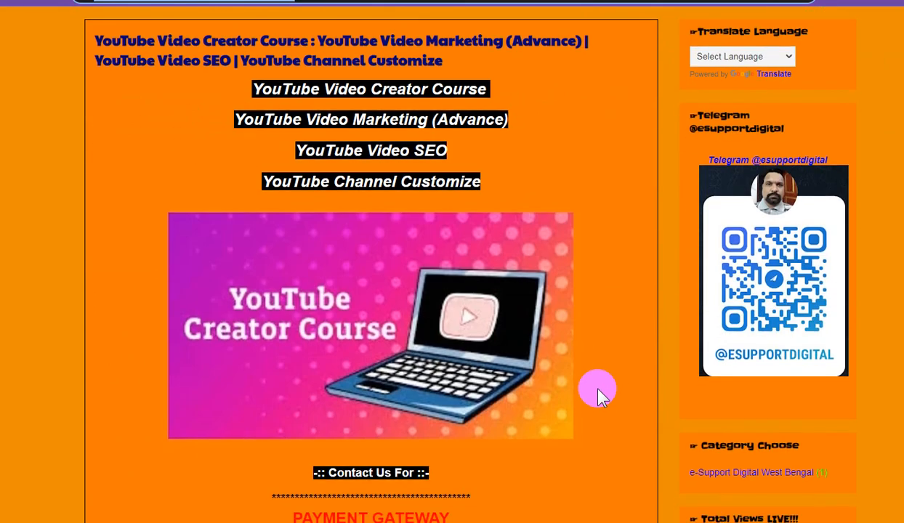
pyautogui.scroll(-5, 598, 393)
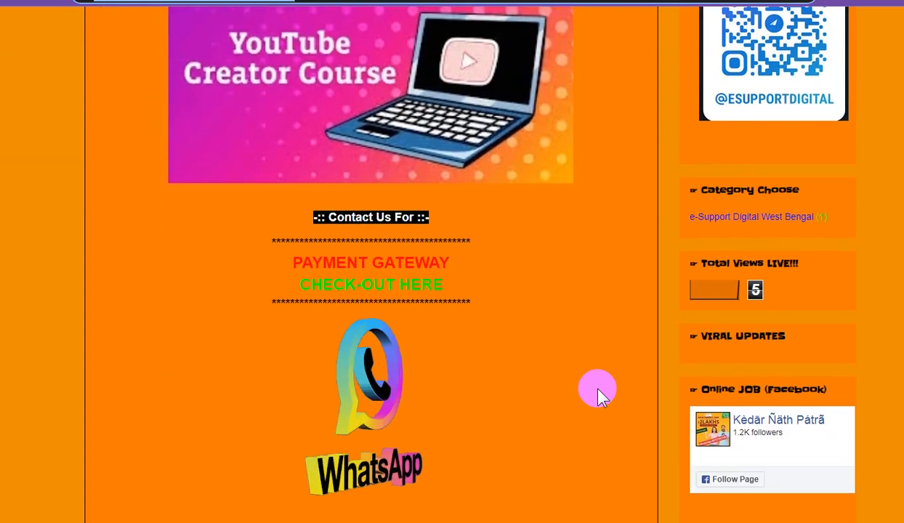
pyautogui.scroll(9, 598, 392)
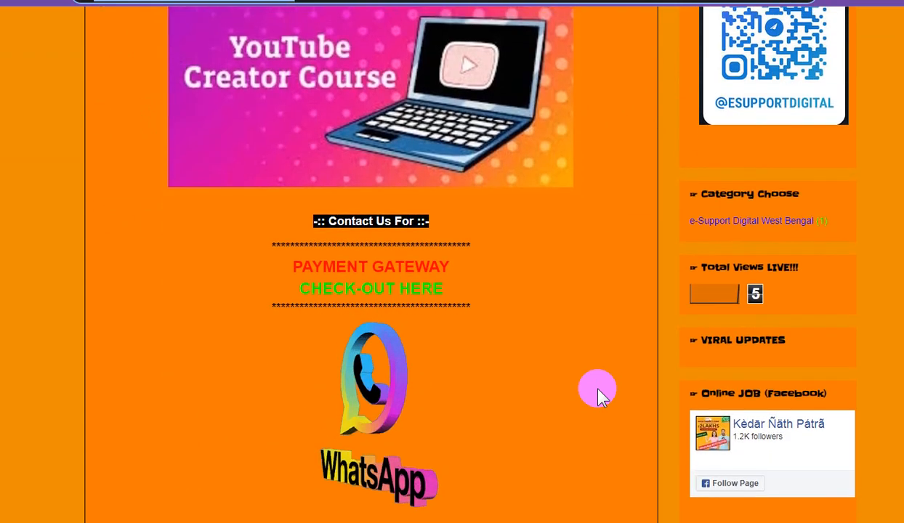
pyautogui.scroll(3, 598, 392)
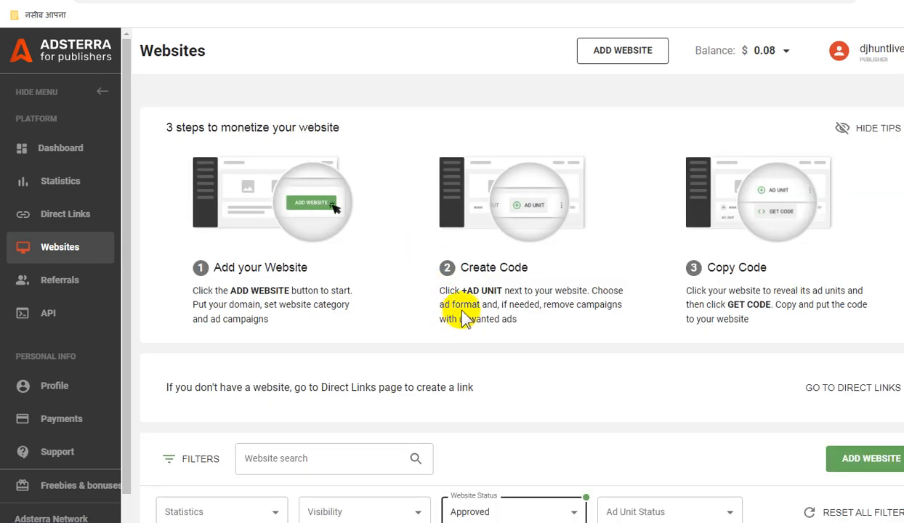
# - Search the approved websites for "e-support"
pyautogui.scroll(-1, 443, 313)
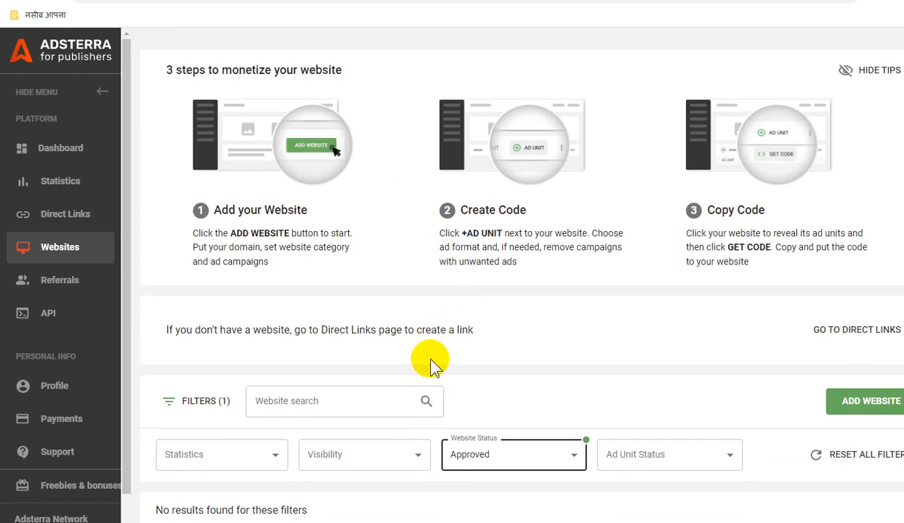
pyautogui.click(345, 400)
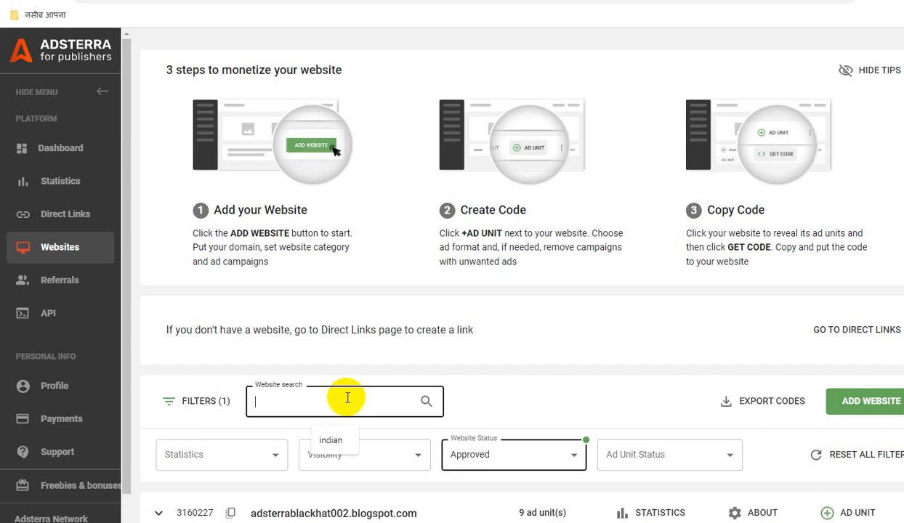
pyautogui.write('e-s')
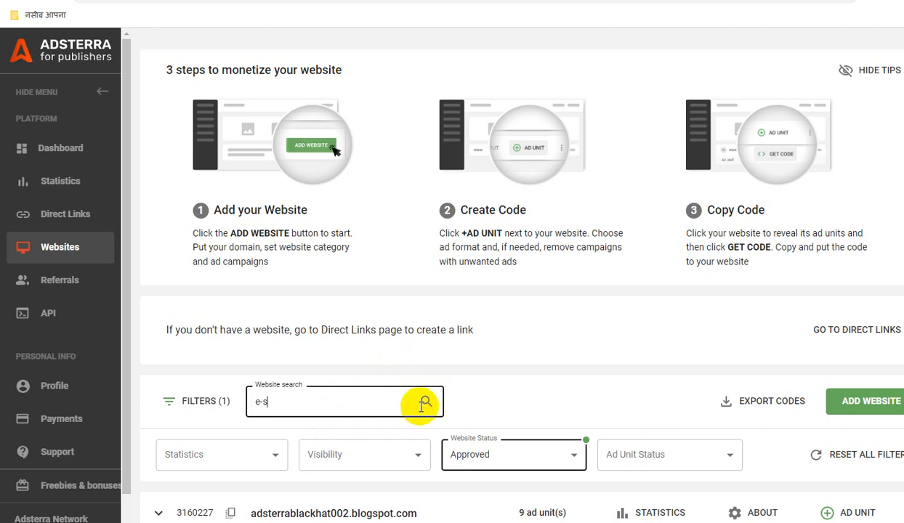
pyautogui.scroll(1, 508, 404)
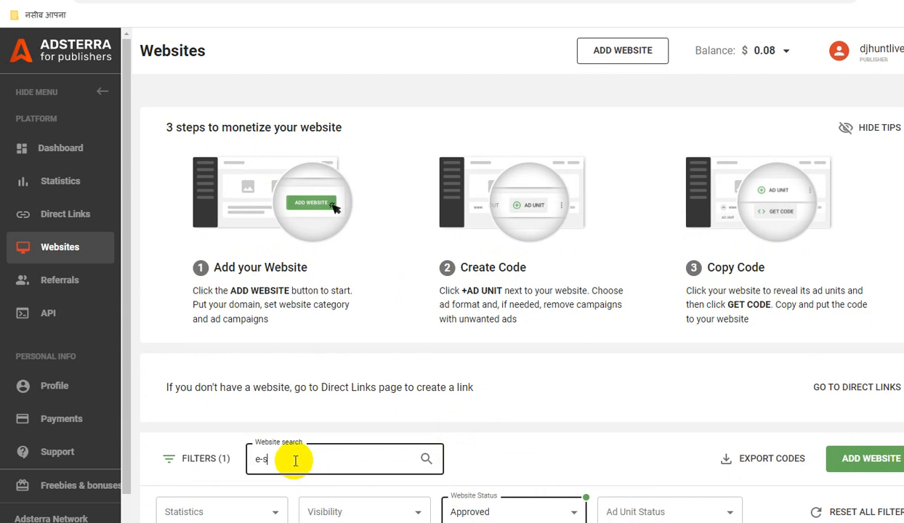
pyautogui.write('upport')
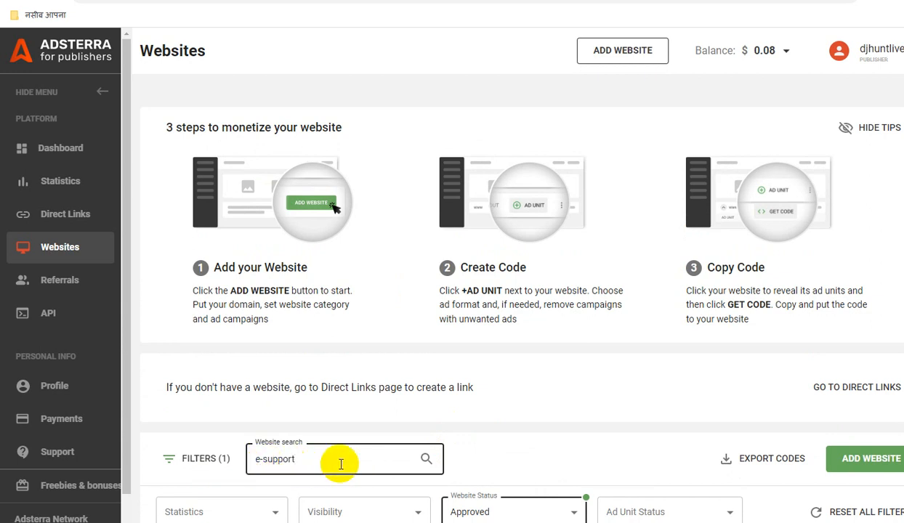
pyautogui.click(429, 464)
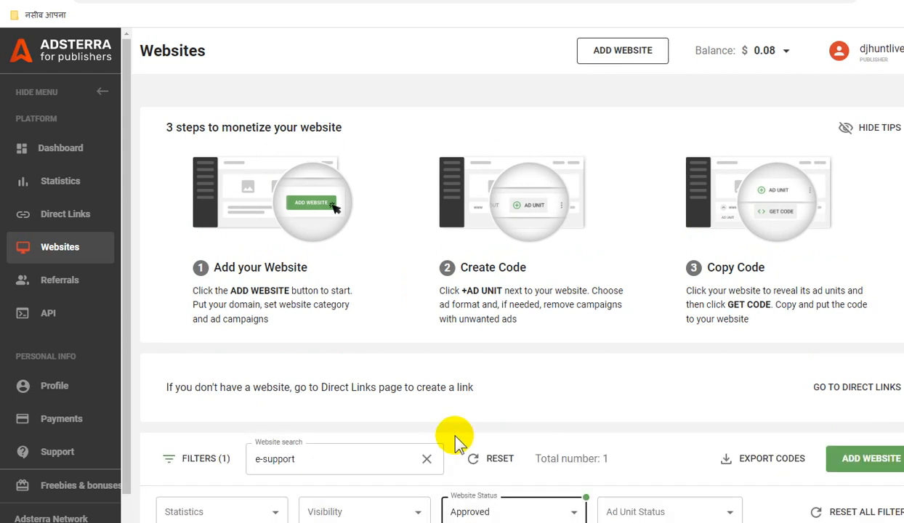
pyautogui.scroll(-1, 458, 440)
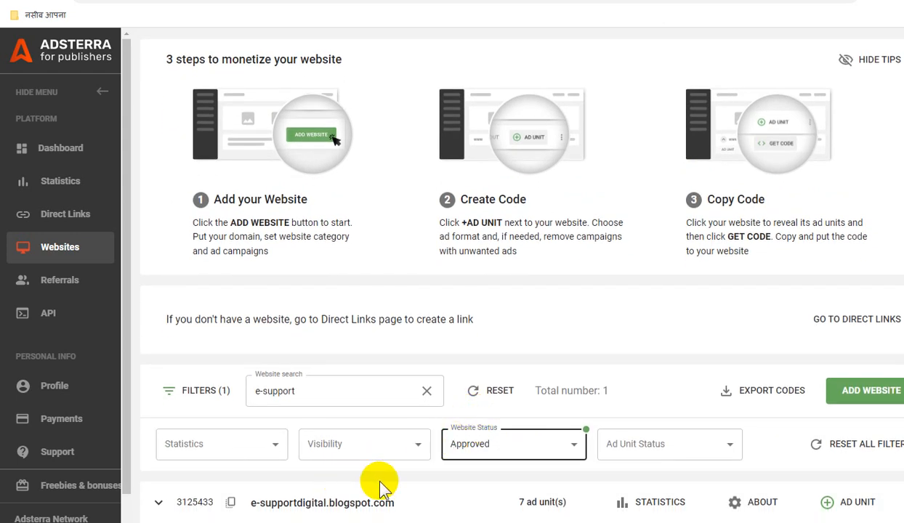
# - Examine the ad units offered for e-supportdigital.blogspot.com and close the new code form without adding any
pyautogui.click(842, 503)
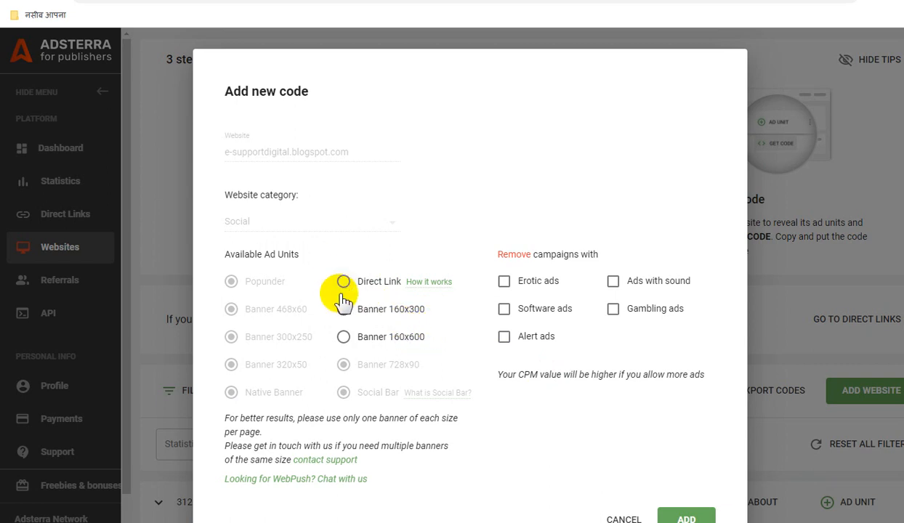
pyautogui.click(603, 507)
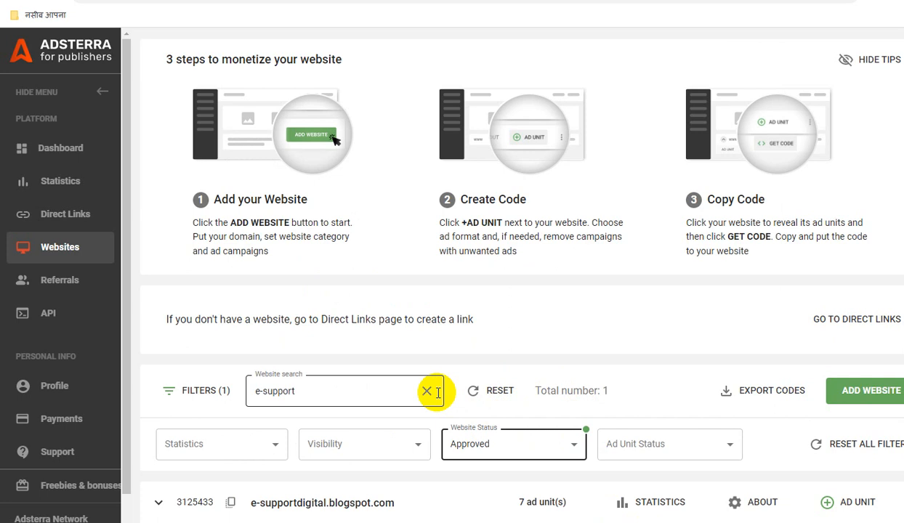
pyautogui.click(262, 502)
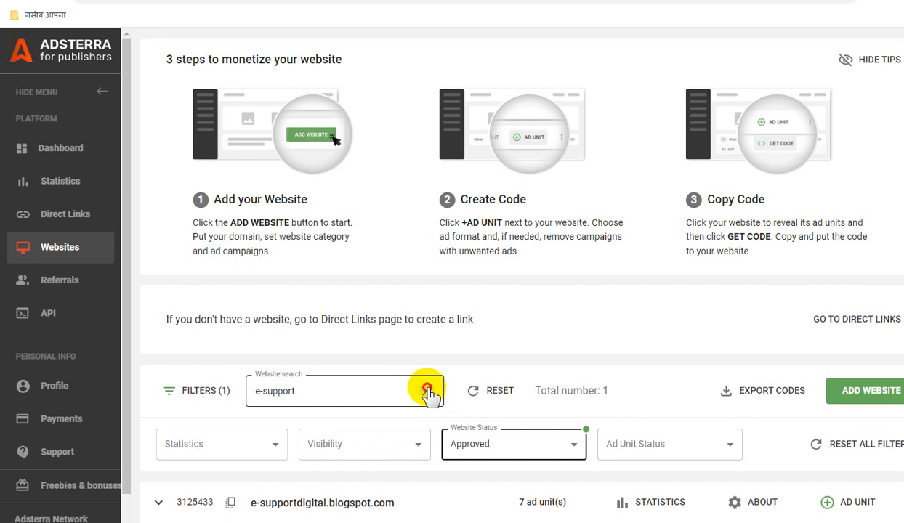
# - Clear the website search text and reopen the Websites page
pyautogui.click(429, 393)
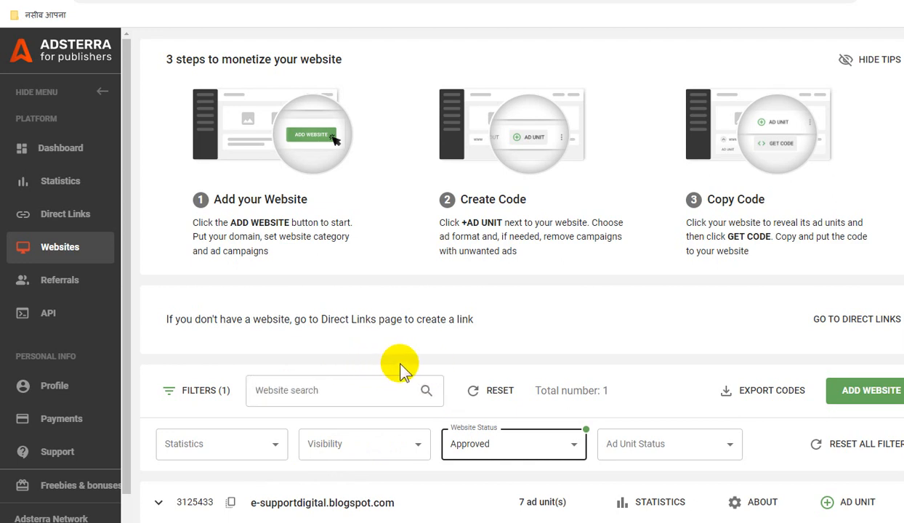
pyautogui.scroll(1, 429, 382)
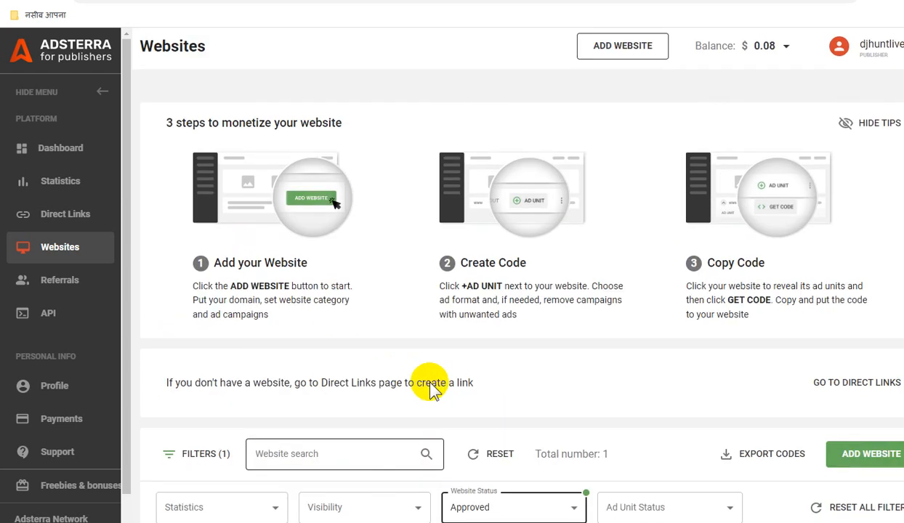
pyautogui.scroll(-1, 430, 388)
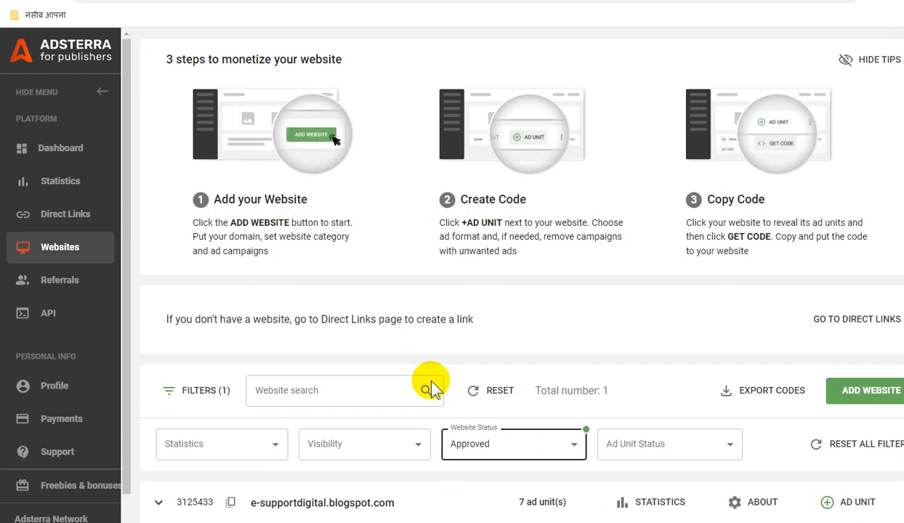
pyautogui.scroll(1, 428, 381)
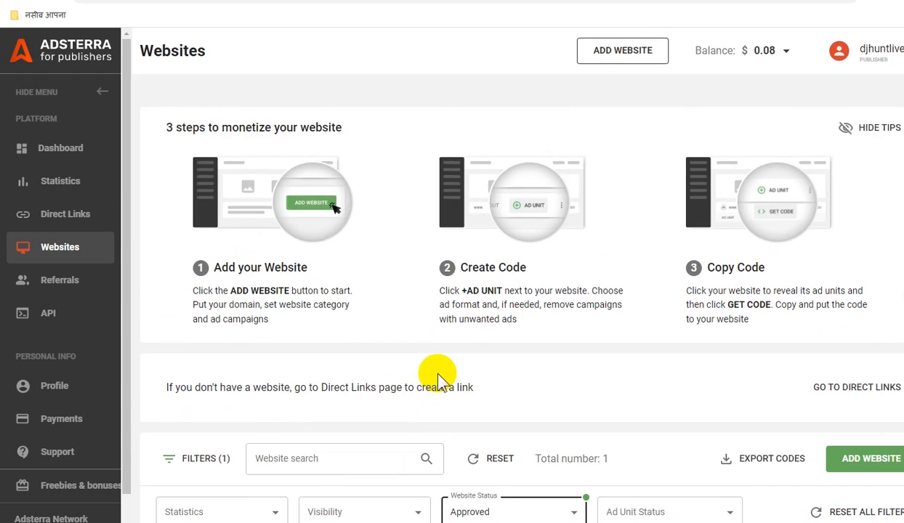
pyautogui.scroll(-1, 436, 376)
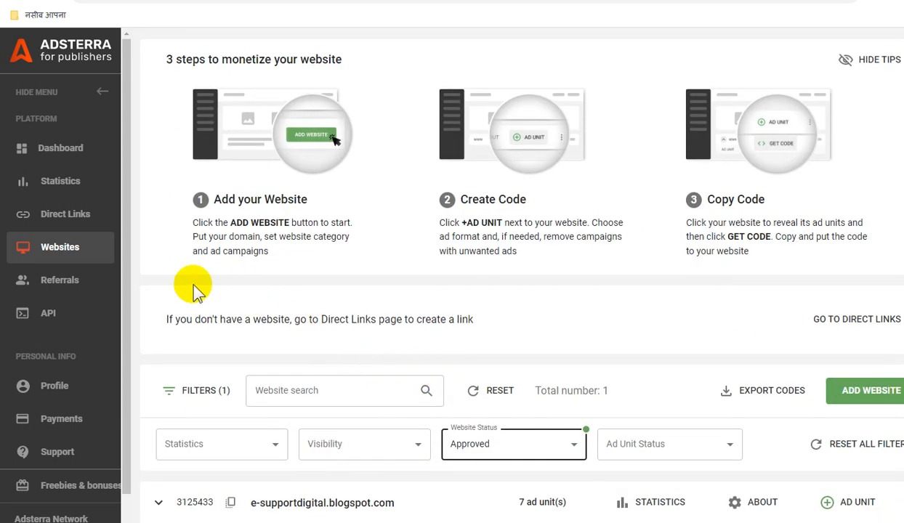
pyautogui.click(66, 248)
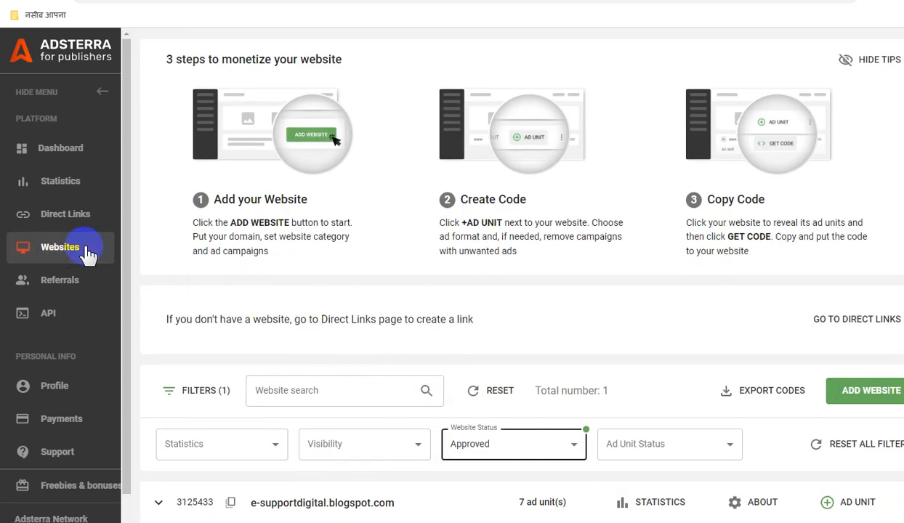
pyautogui.scroll(1, 273, 299)
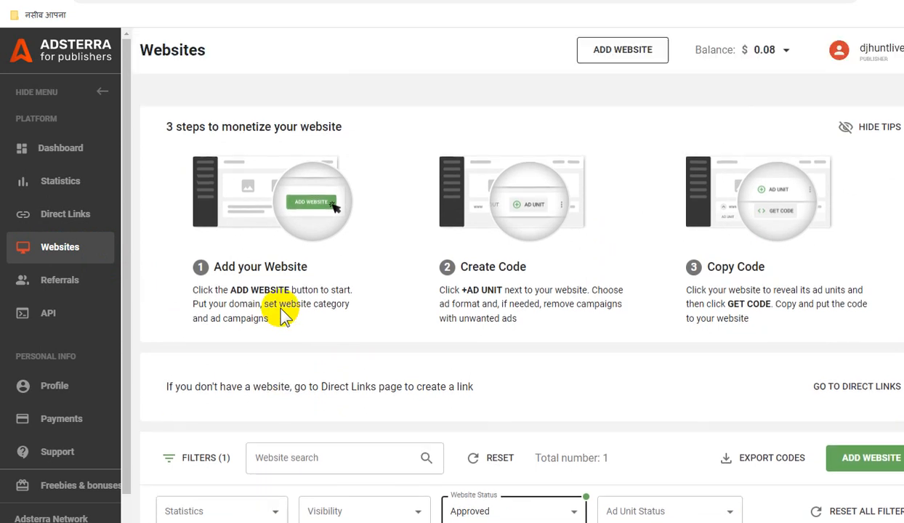
# - Visit the Dashboard and return to the Websites page
pyautogui.click(65, 157)
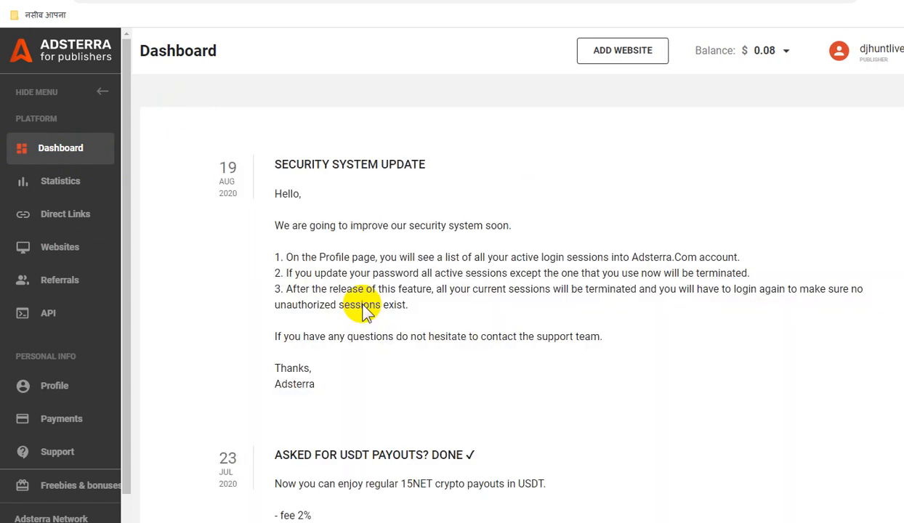
pyautogui.click(79, 284)
pyautogui.click(76, 254)
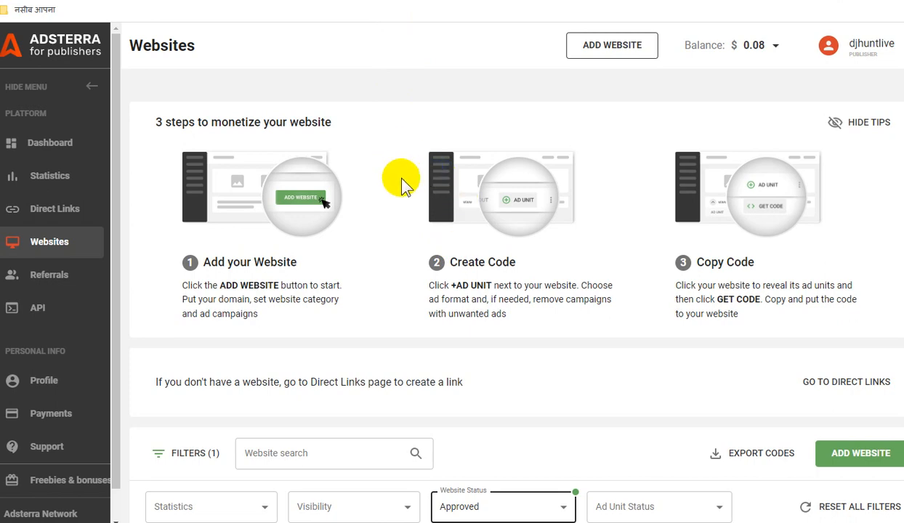
# - Examine the full list of approved Blogspot websites and the number of ad units on each
pyautogui.scroll(-3, 414, 240)
pyautogui.scroll(-5, 421, 255)
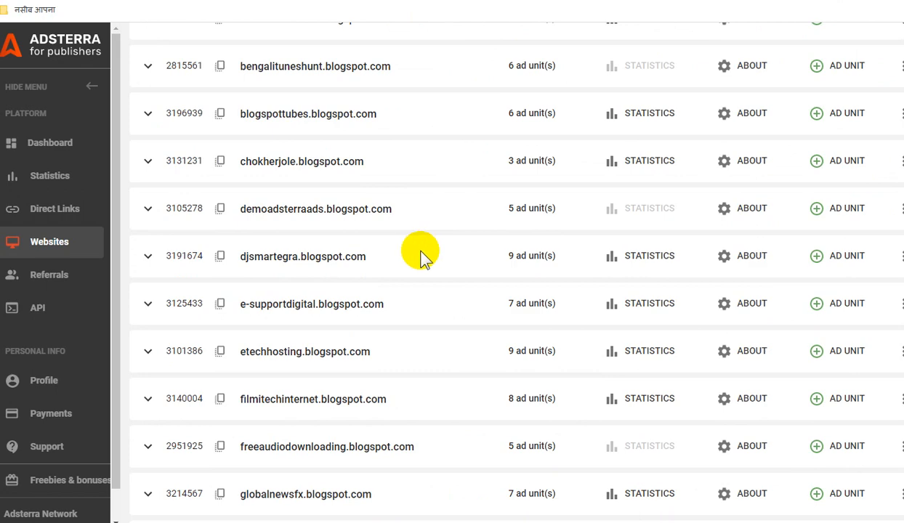
pyautogui.scroll(-7, 425, 256)
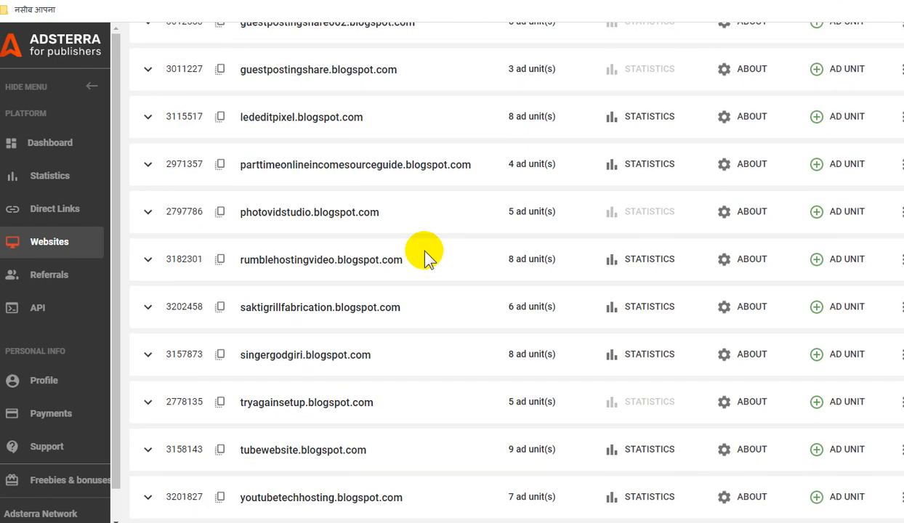
pyautogui.scroll(1, 425, 256)
pyautogui.scroll(2, 425, 256)
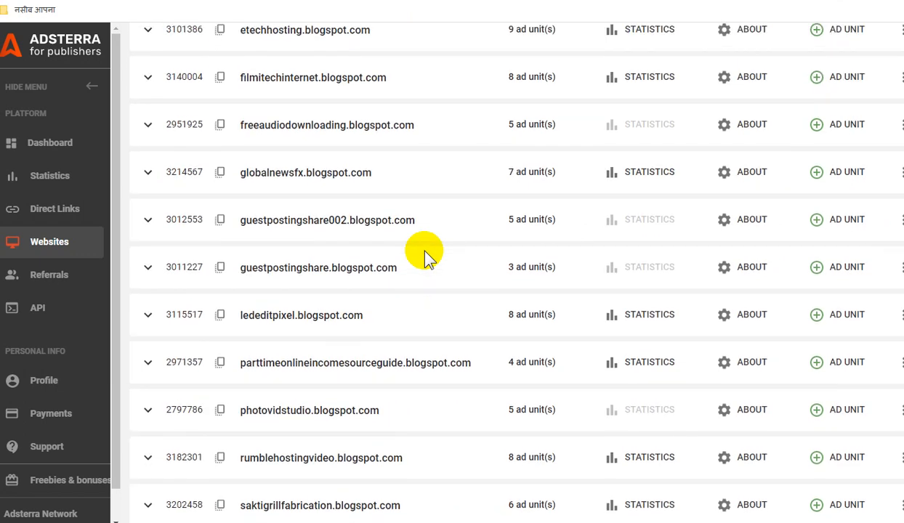
pyautogui.scroll(4, 424, 255)
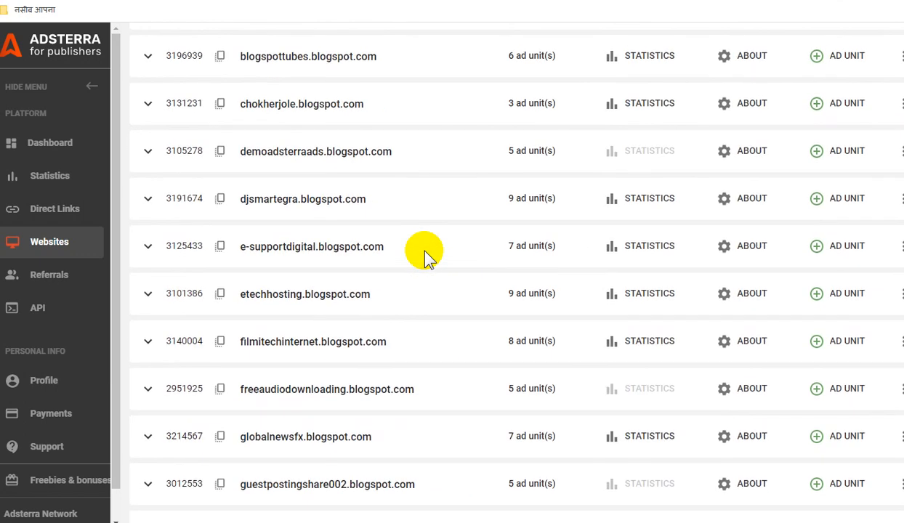
pyautogui.scroll(2, 426, 254)
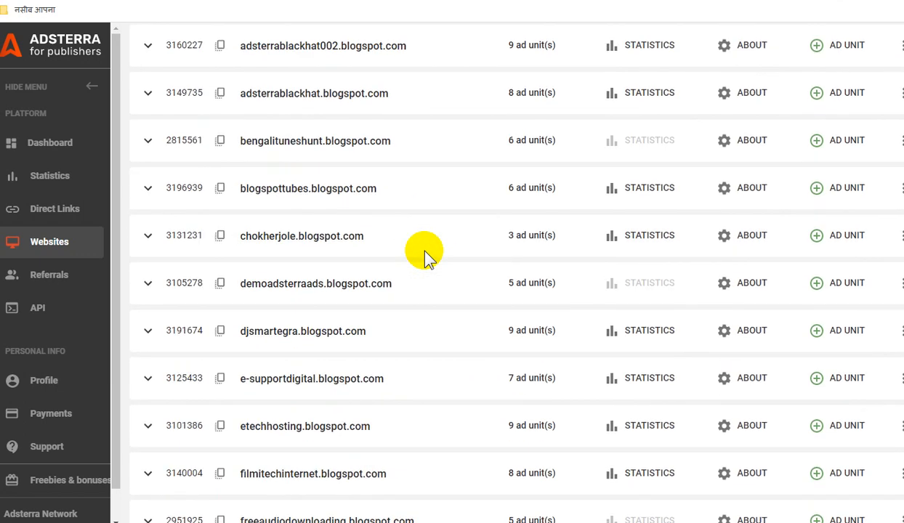
pyautogui.scroll(1, 426, 255)
pyautogui.scroll(2, 425, 254)
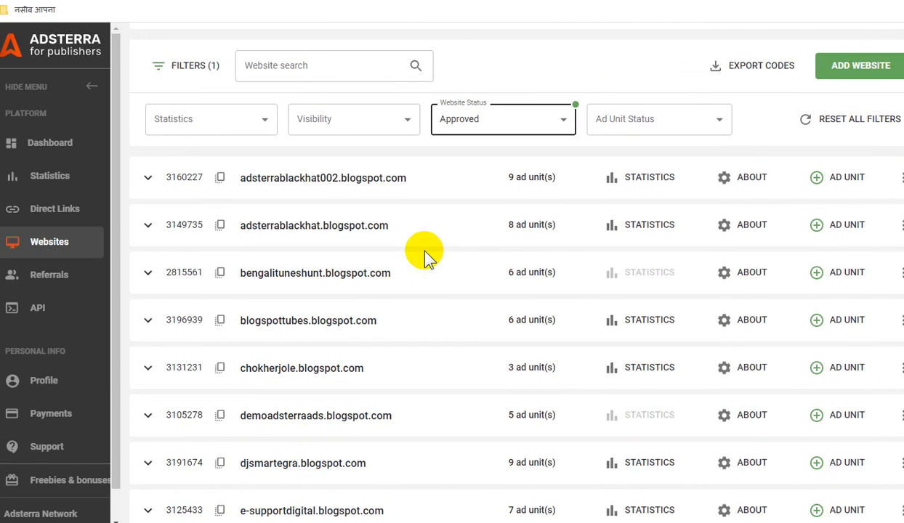
pyautogui.scroll(-2, 427, 256)
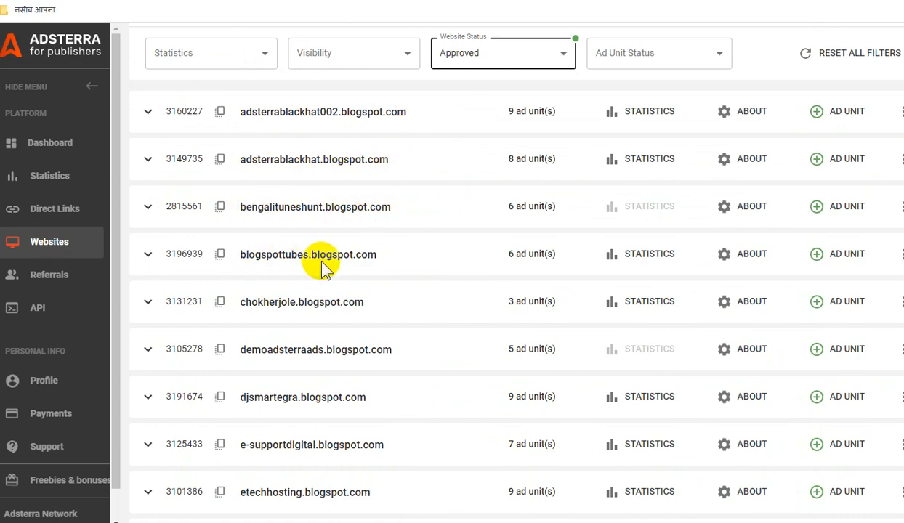
pyautogui.scroll(-2, 363, 270)
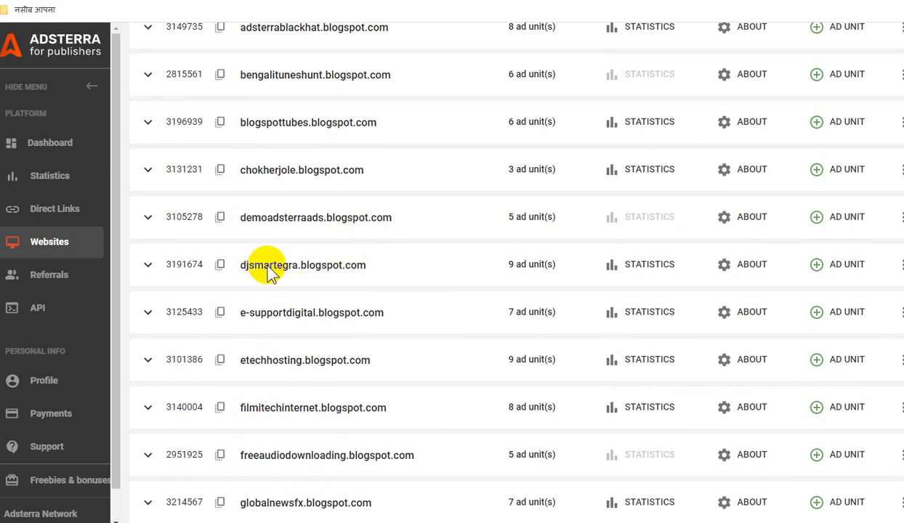
pyautogui.scroll(-1, 268, 272)
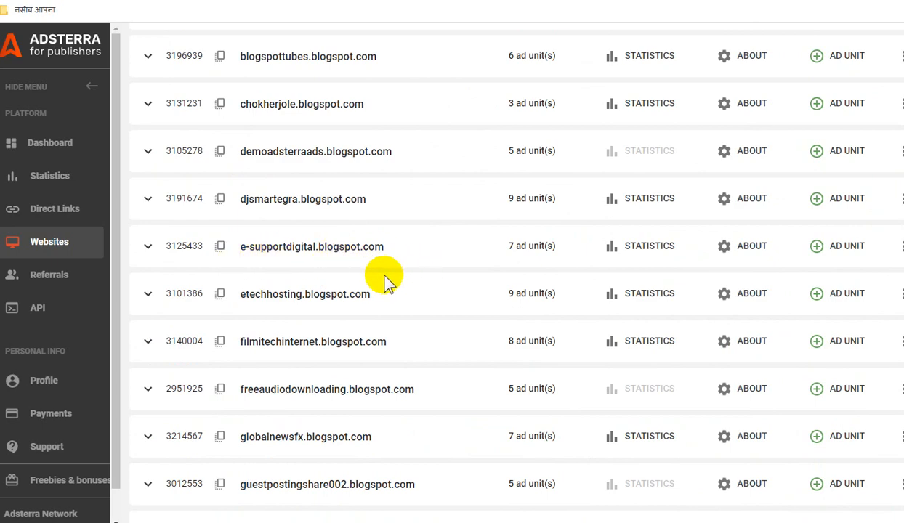
pyautogui.scroll(-1, 379, 283)
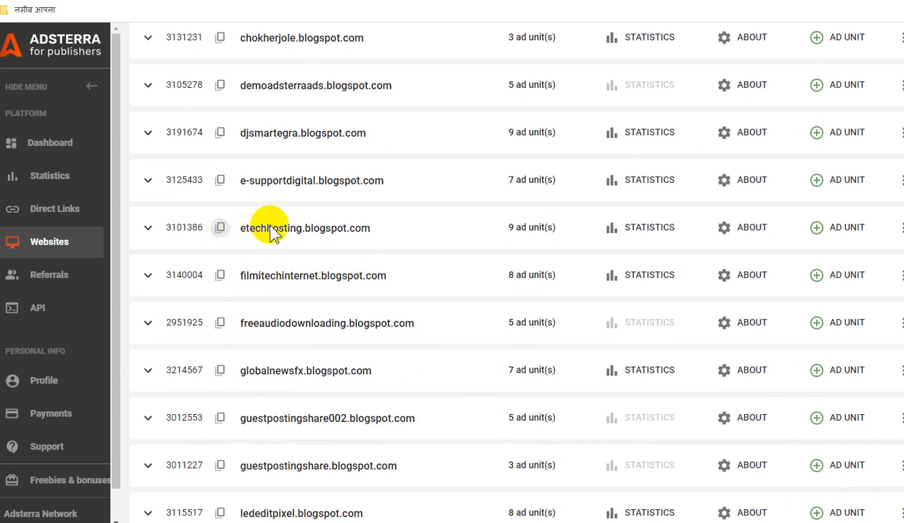
pyautogui.scroll(-1, 272, 240)
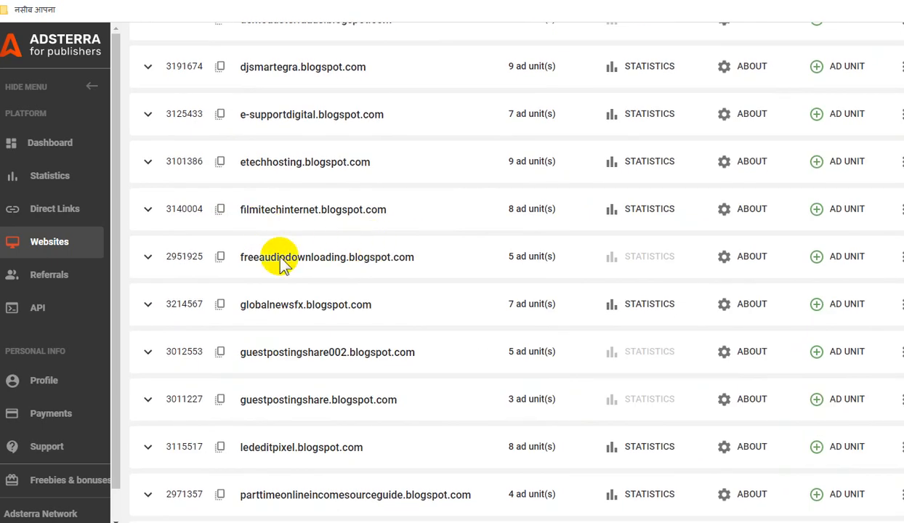
pyautogui.scroll(-1, 374, 268)
pyautogui.scroll(-2, 327, 305)
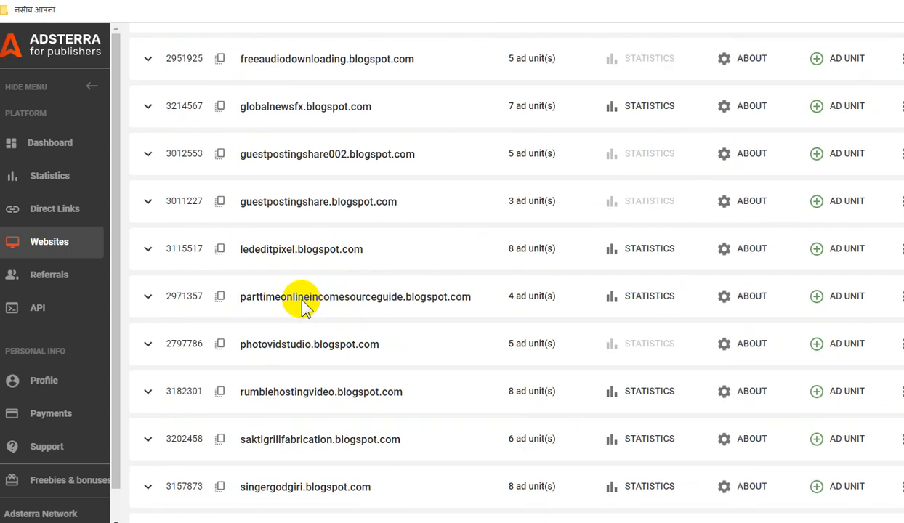
pyautogui.scroll(-1, 342, 318)
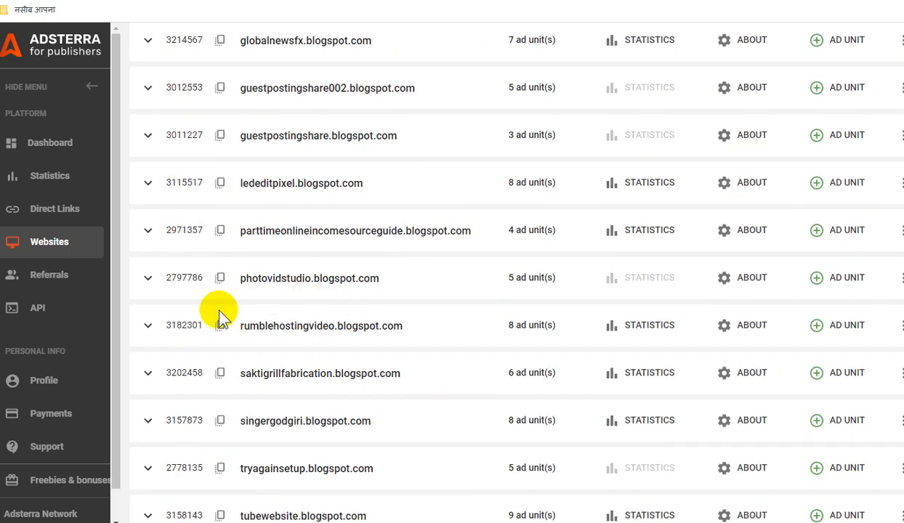
pyautogui.scroll(-1, 291, 338)
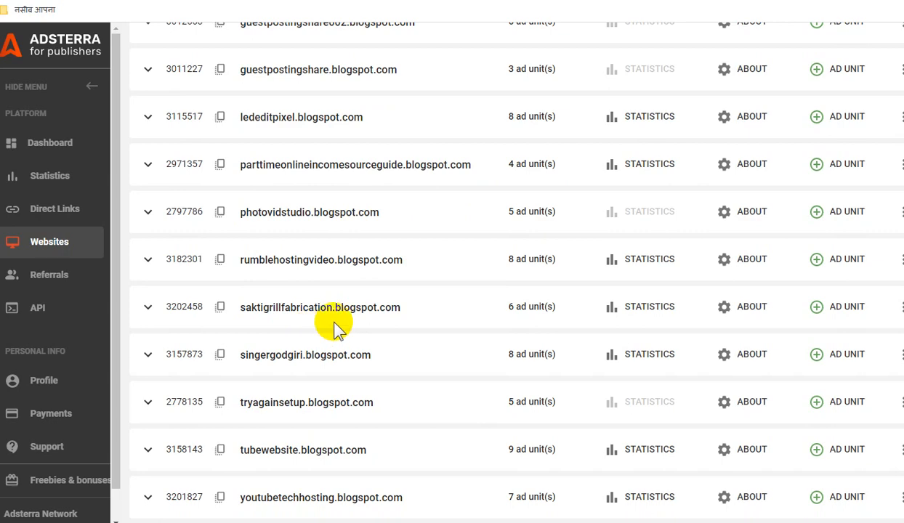
pyautogui.scroll(2, 335, 326)
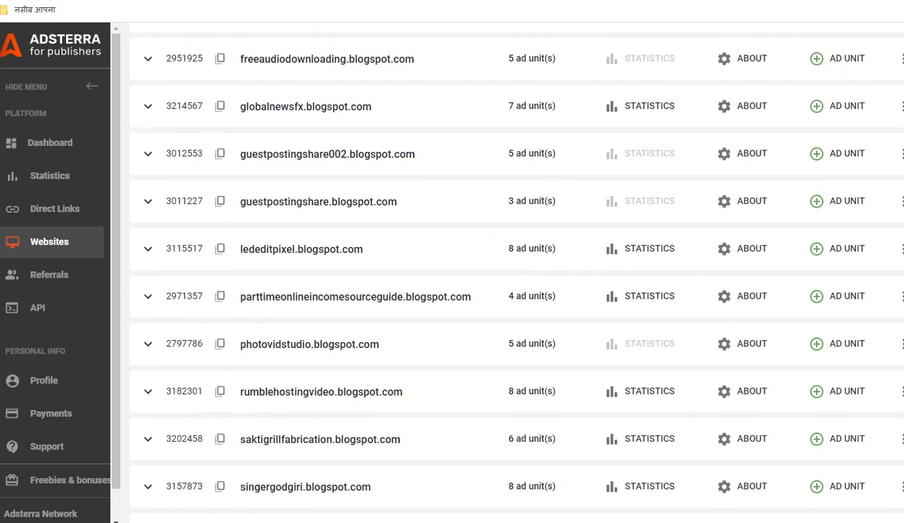
# - Request a Banner 728x90 ad unit for e-supportdigitalwestbengal.blogspot.com without excluding any campaign types
pyautogui.scroll(5, 334, 325)
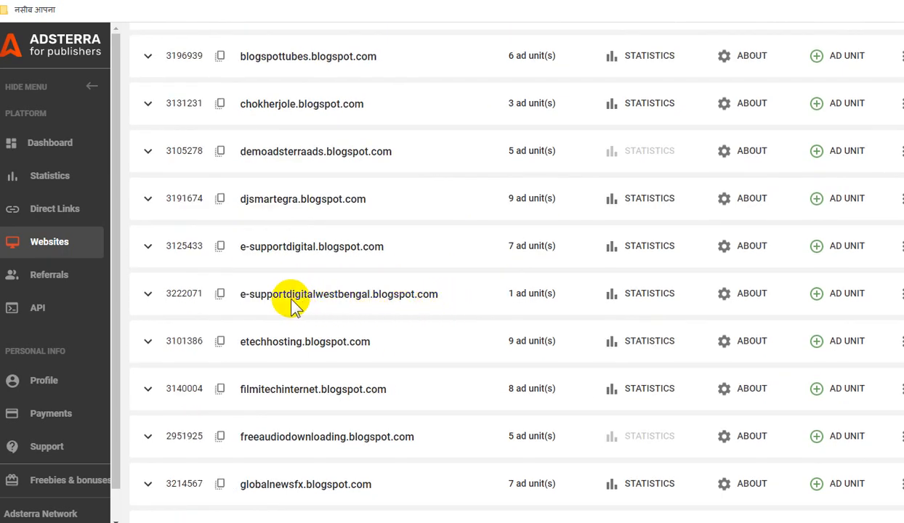
pyautogui.click(152, 298)
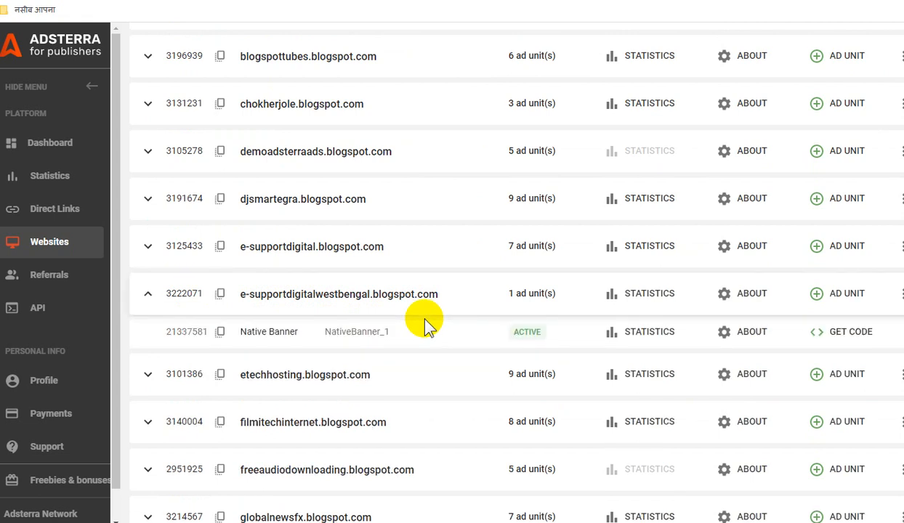
pyautogui.click(841, 302)
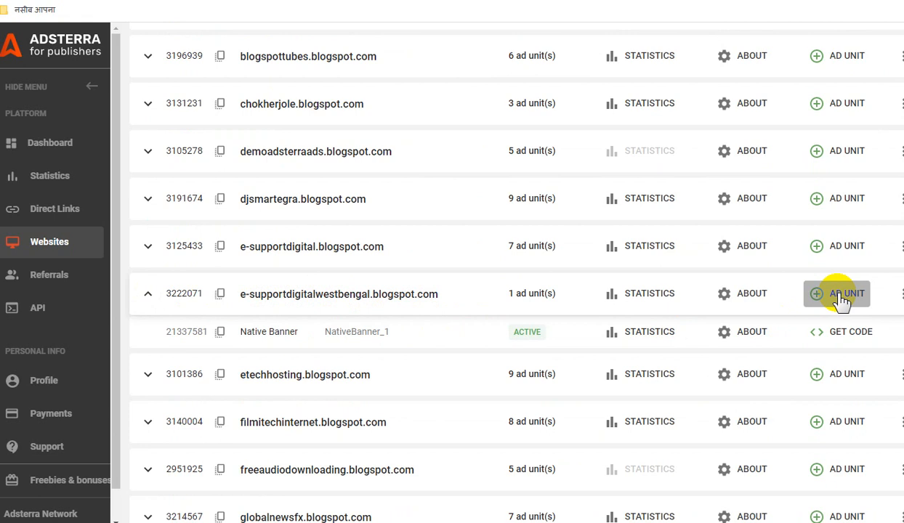
pyautogui.click(841, 299)
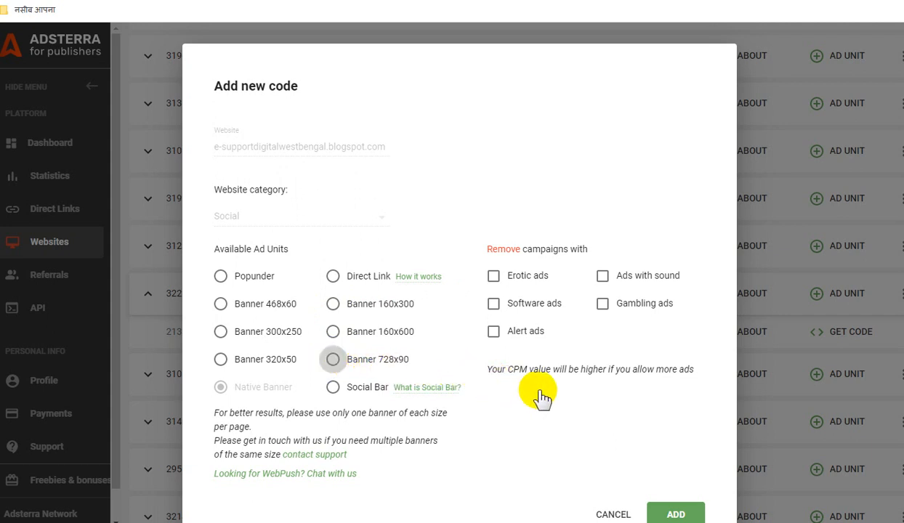
pyautogui.press('space')
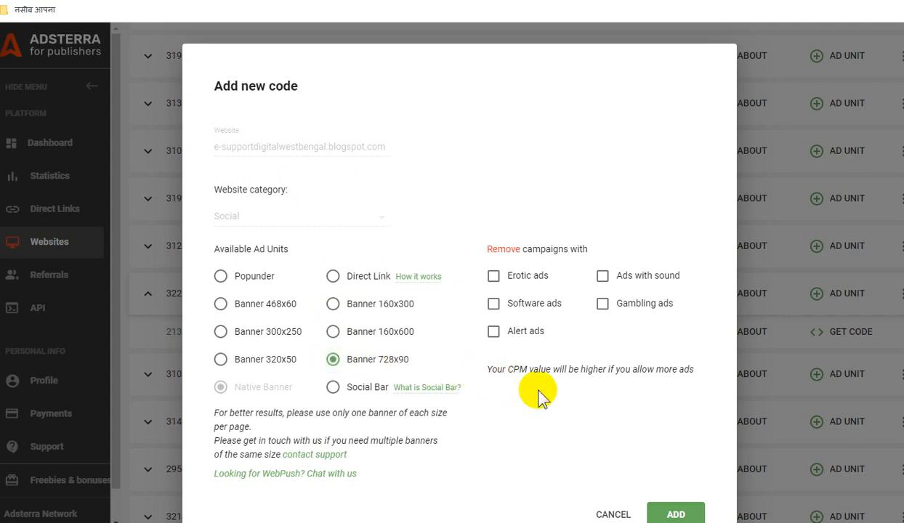
pyautogui.click(677, 513)
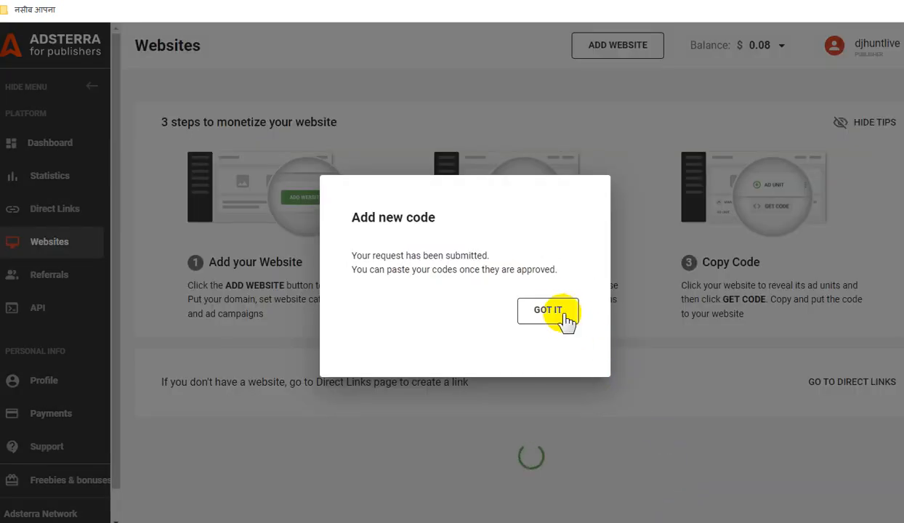
pyautogui.click(565, 315)
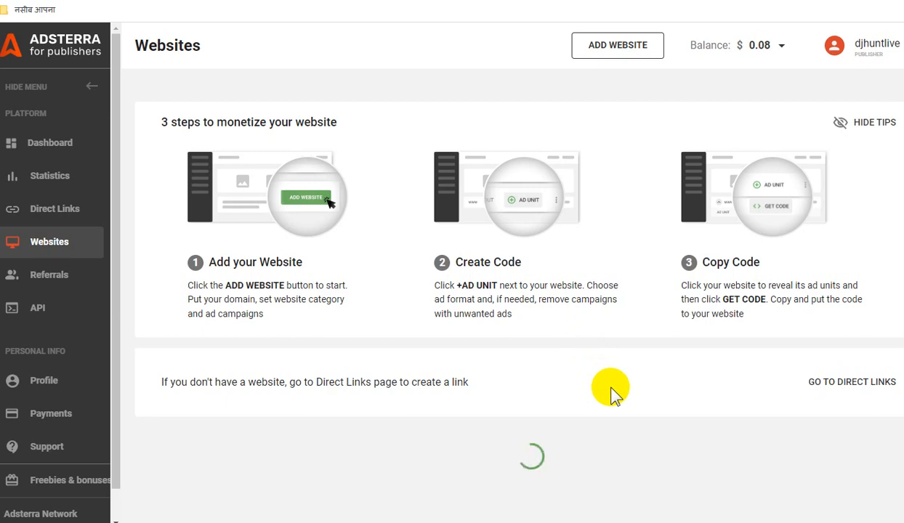
# - Copy the Native Banner code of e-supportdigitalwestbengal.blogspot.com with the 4:1 widget layout
pyautogui.scroll(-5, 614, 391)
pyautogui.scroll(-5, 616, 389)
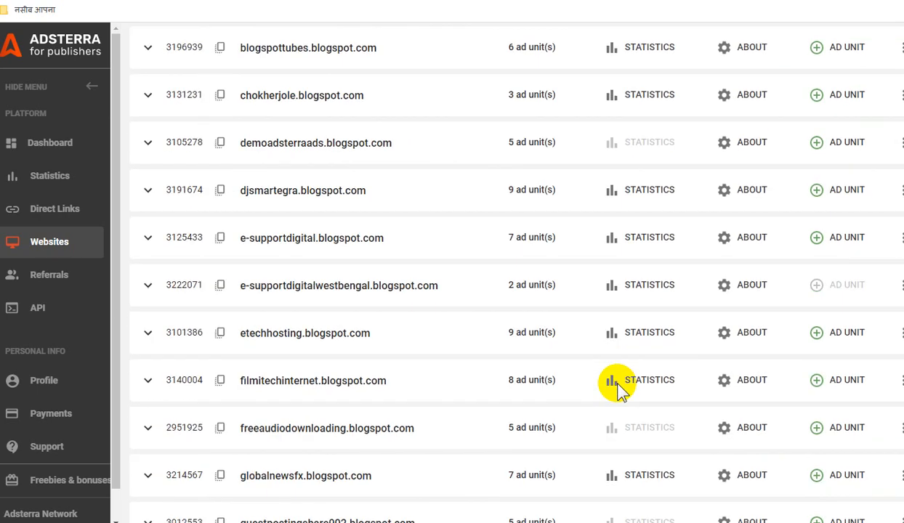
pyautogui.click(147, 289)
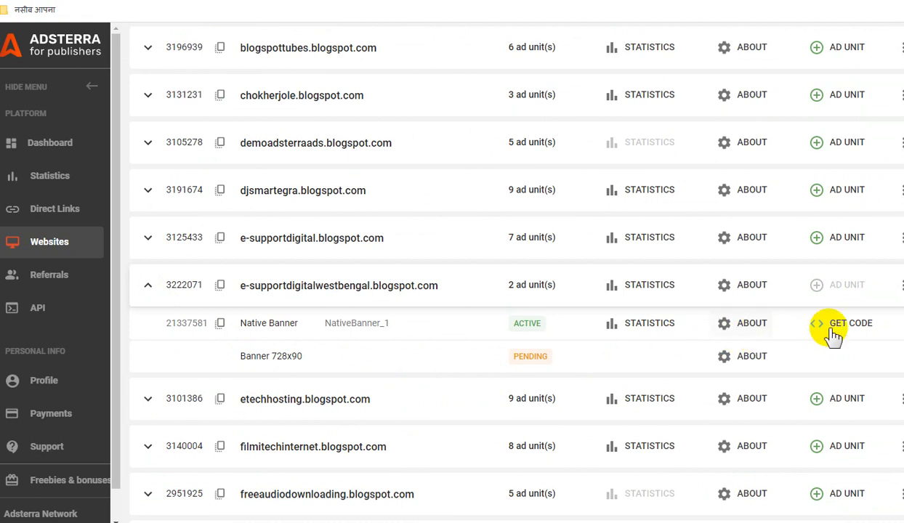
pyautogui.click(843, 327)
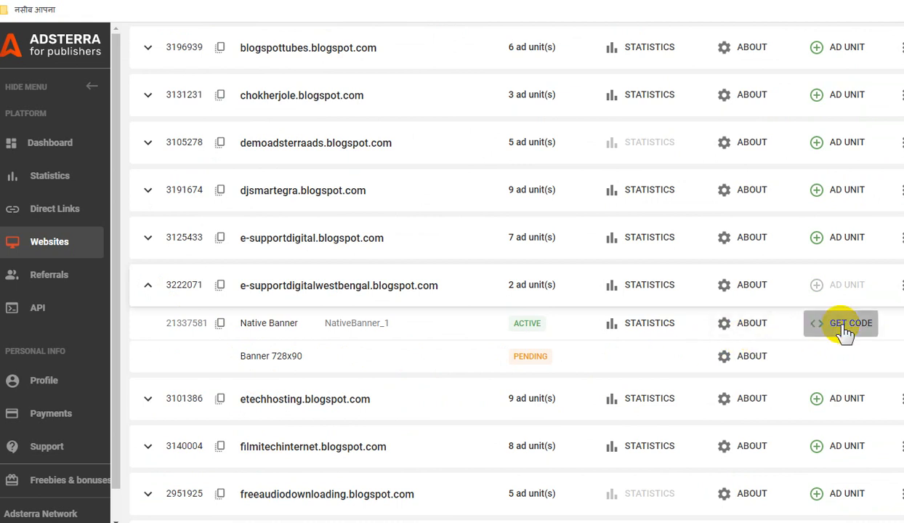
pyautogui.click(839, 325)
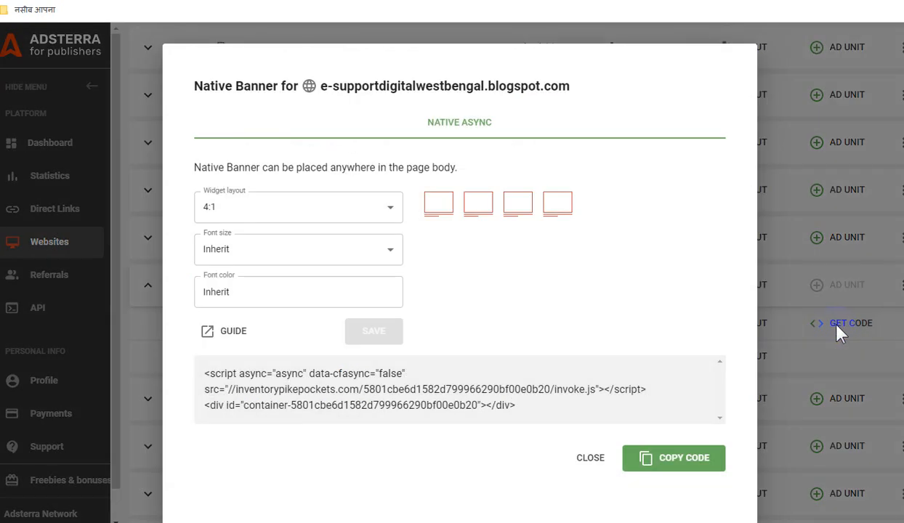
pyautogui.click(673, 462)
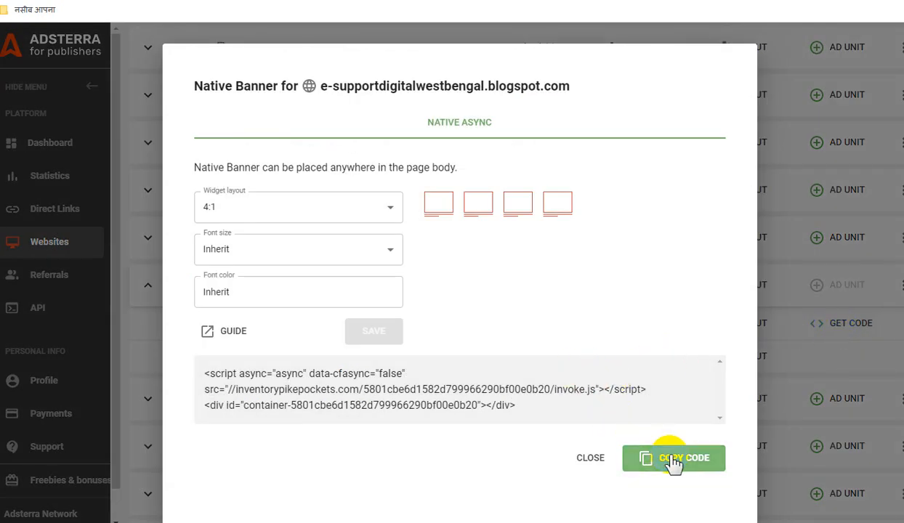
pyautogui.click(672, 462)
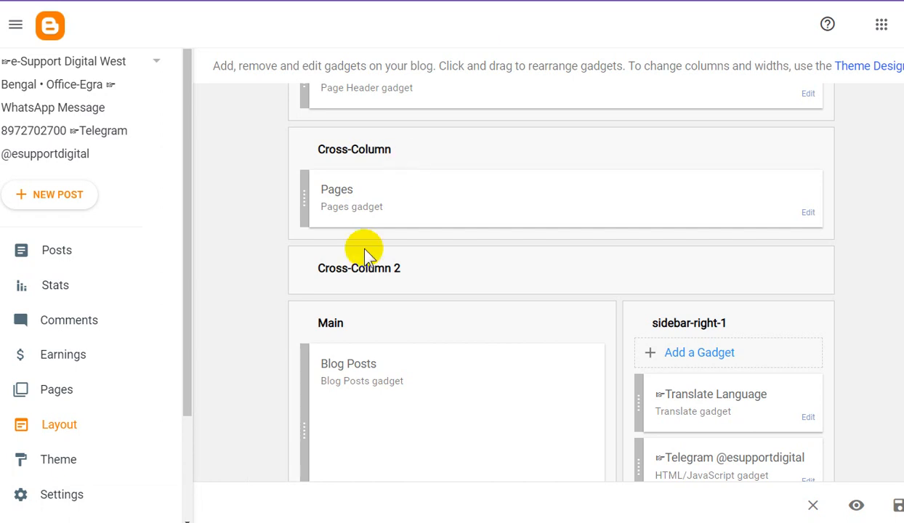
# - Add an untitled HTML/JavaScript gadget containing the copied Native Banner code to the footer-1 section and save the layout
pyautogui.scroll(-10, 448, 322)
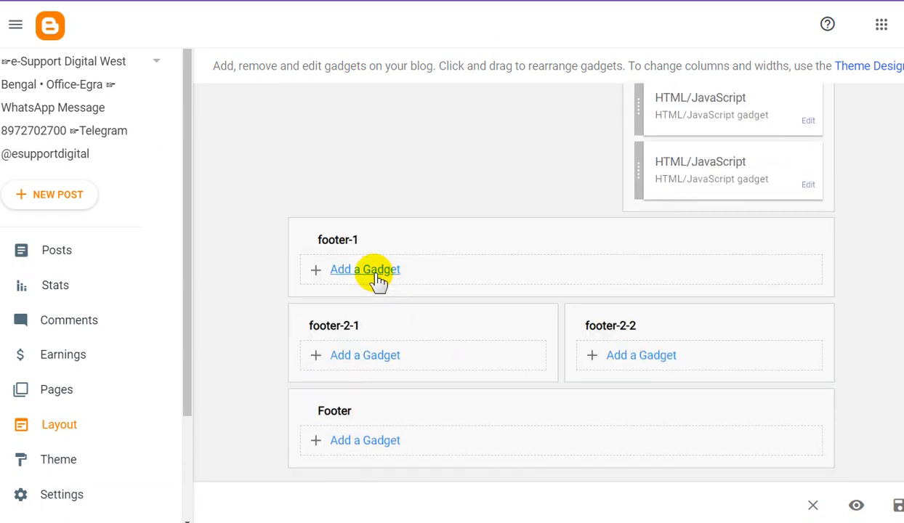
pyautogui.click(375, 276)
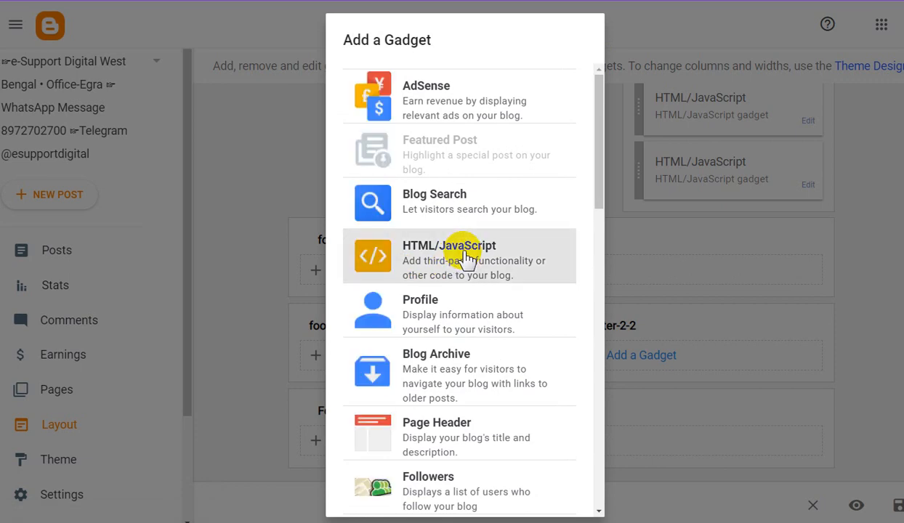
pyautogui.click(460, 257)
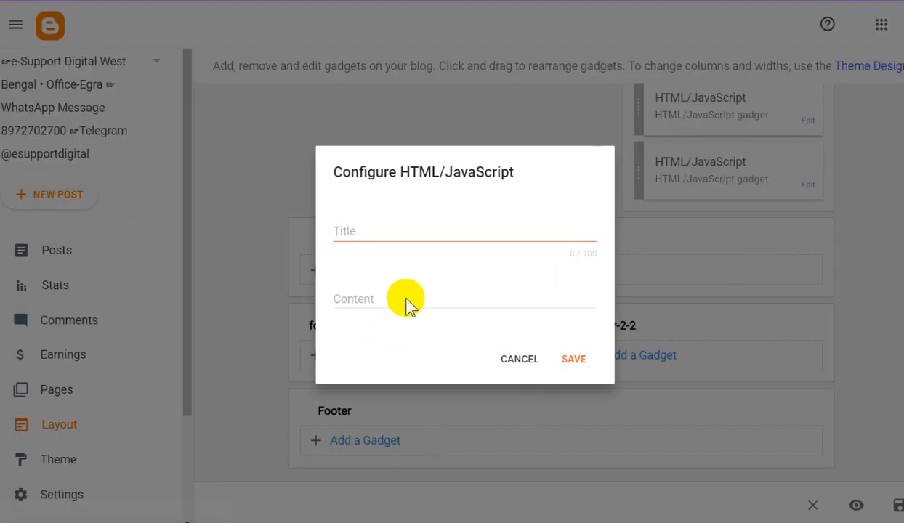
pyautogui.click(404, 299)
pyautogui.rightClick(405, 299)
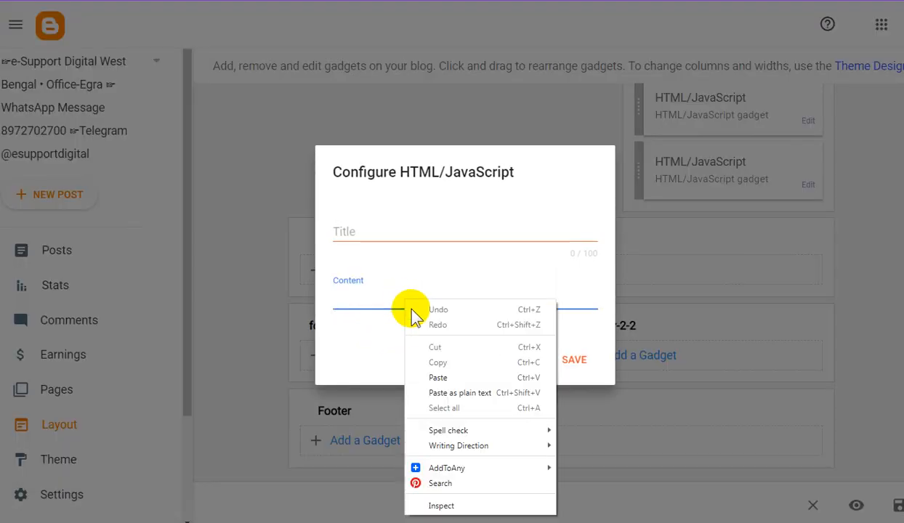
pyautogui.click(439, 375)
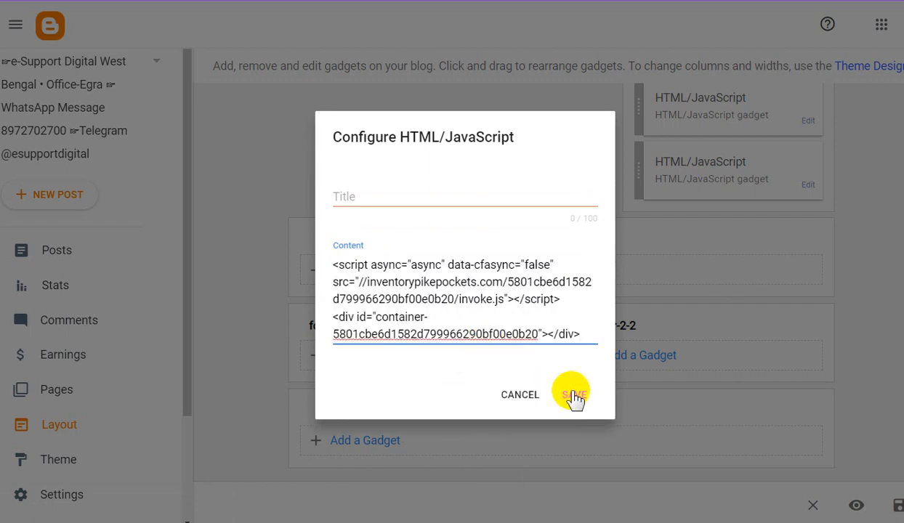
pyautogui.click(580, 398)
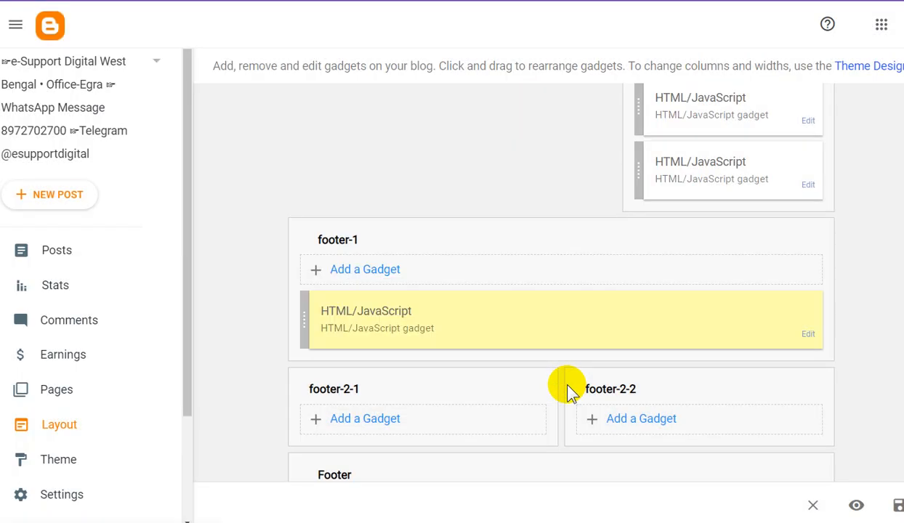
pyautogui.click(896, 506)
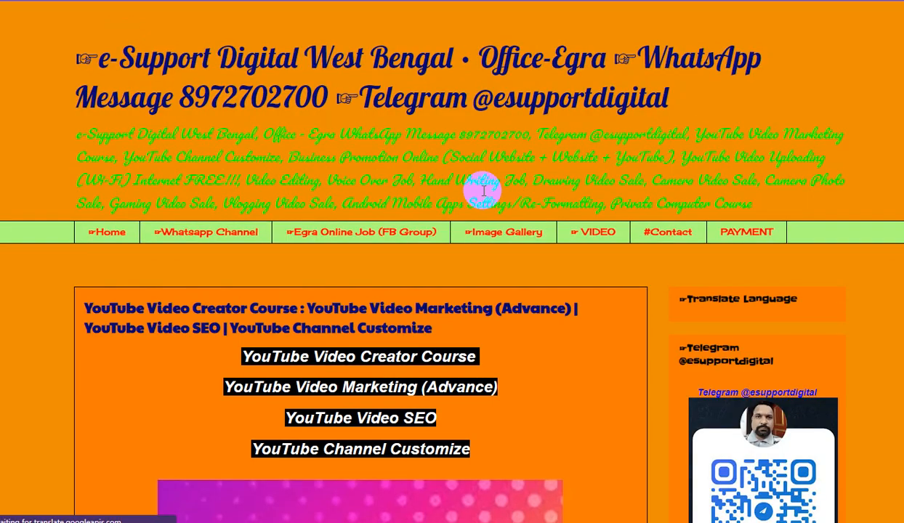
# - View the live blog down to its footer to check how the Native Banner ads are displayed
pyautogui.scroll(-3, 532, 335)
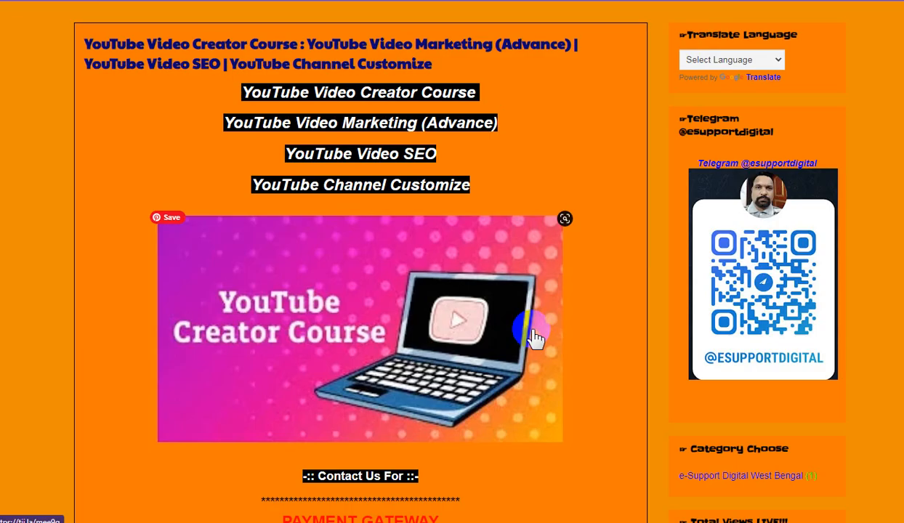
pyautogui.scroll(-15, 536, 335)
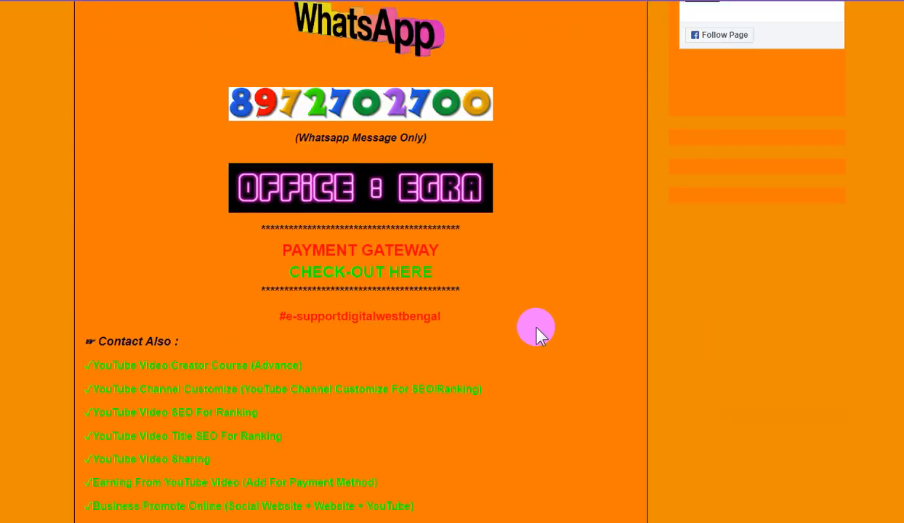
pyautogui.scroll(-3, 538, 335)
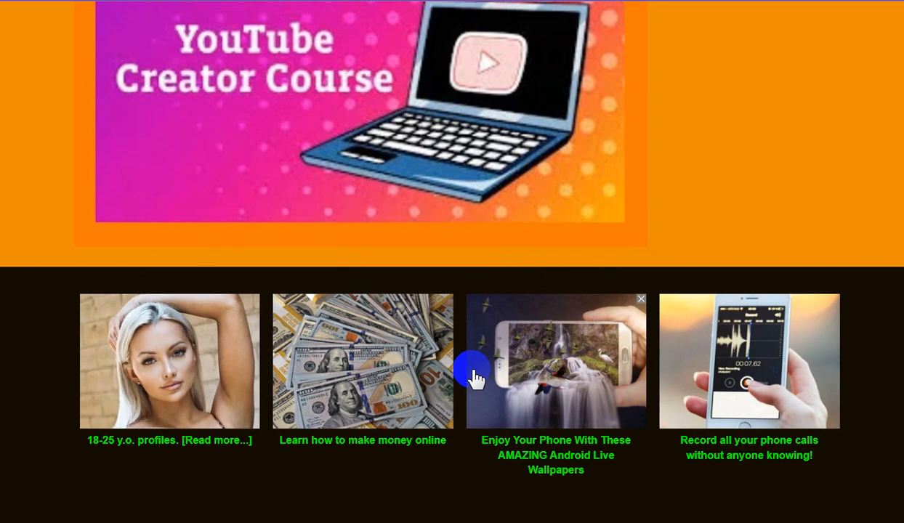
pyautogui.scroll(15, 473, 376)
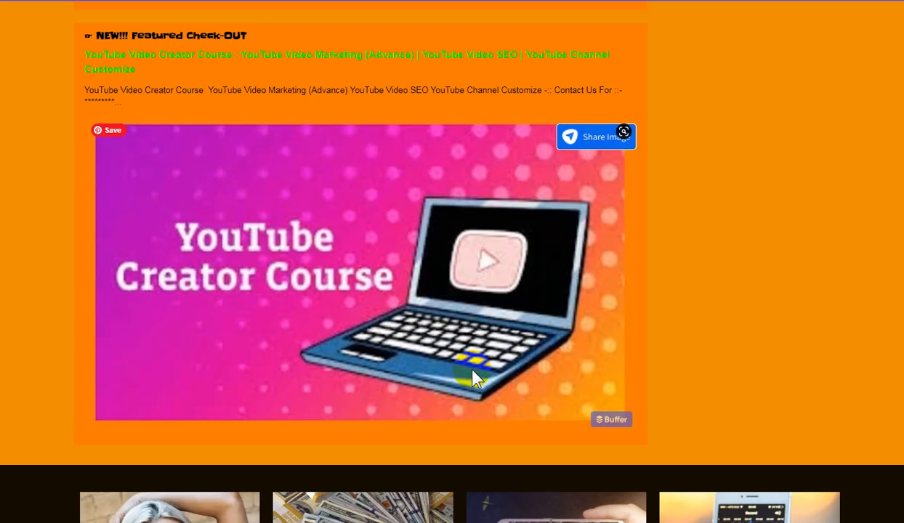
pyautogui.scroll(15, 474, 377)
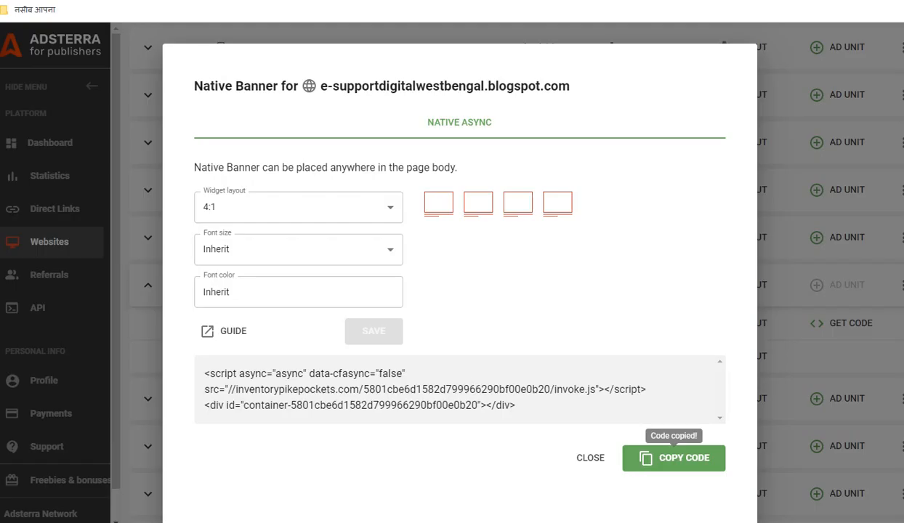
# - Close the Native Banner code, reload the Websites page and expand the ad units of e-supportdigitalwestbengal.blogspot.com
pyautogui.click(590, 459)
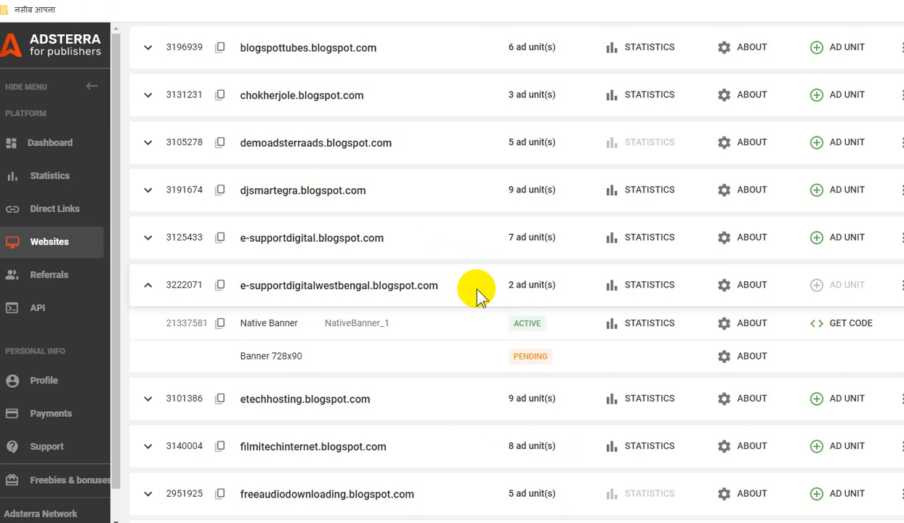
pyautogui.press('F5')
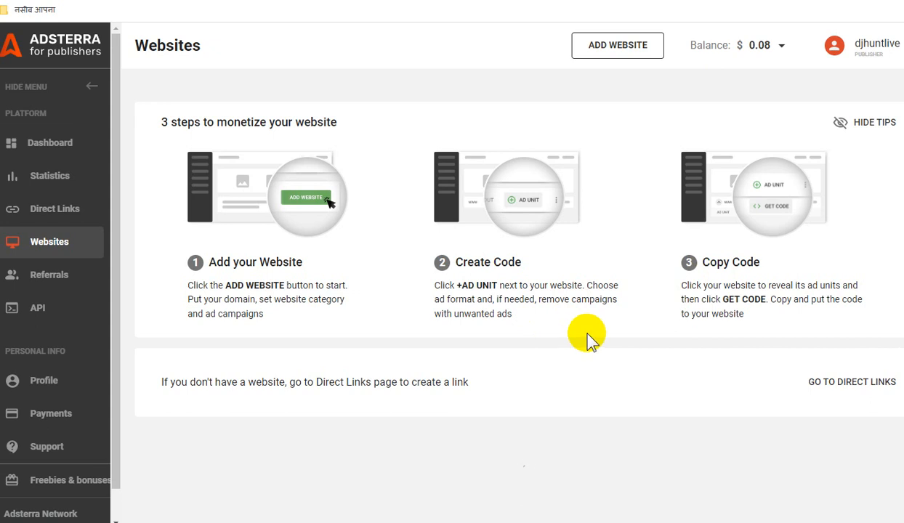
pyautogui.scroll(-1, 588, 337)
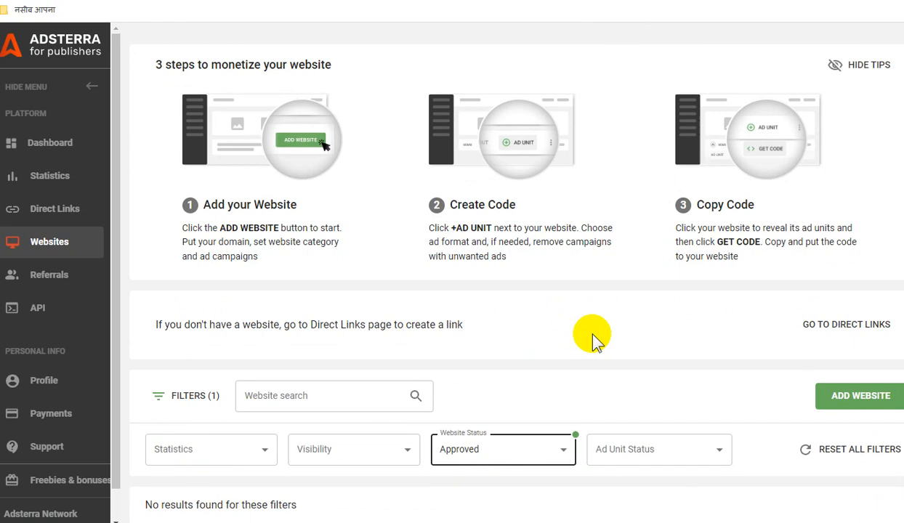
pyautogui.scroll(-7, 593, 338)
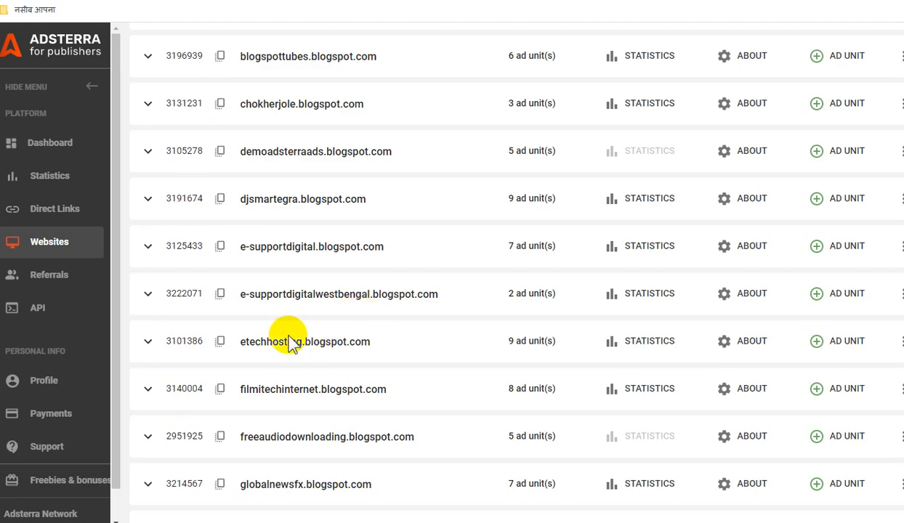
pyautogui.click(150, 295)
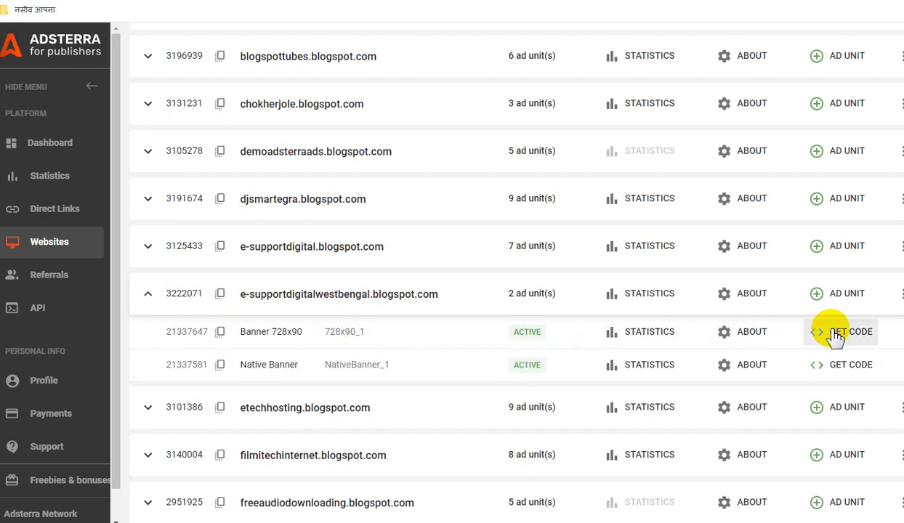
# - Request a Banner 300x250 ad unit for e-supportdigitalwestbengal.blogspot.com without excluding any campaign types
pyautogui.click(837, 294)
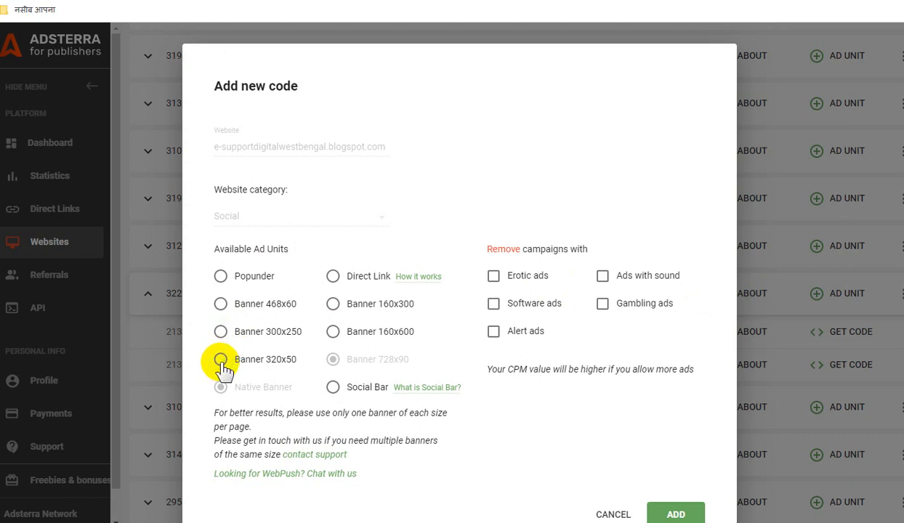
pyautogui.click(220, 332)
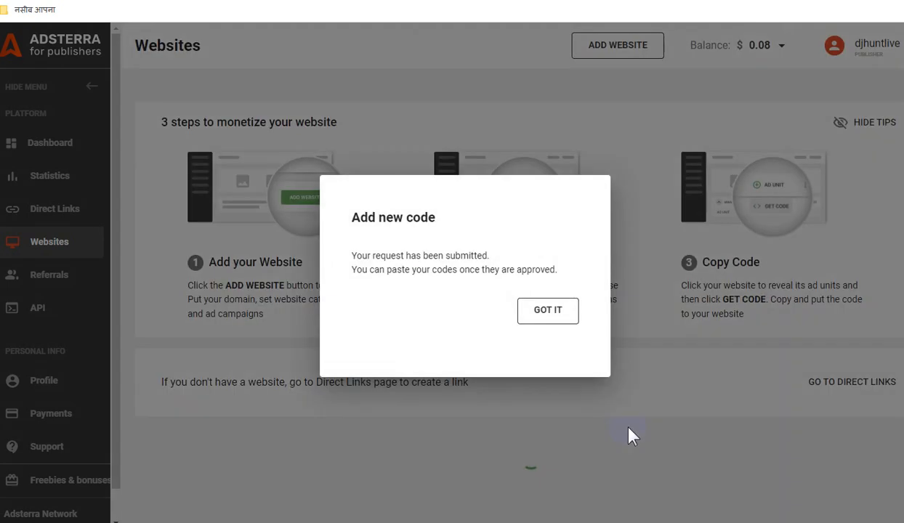
pyautogui.click(562, 318)
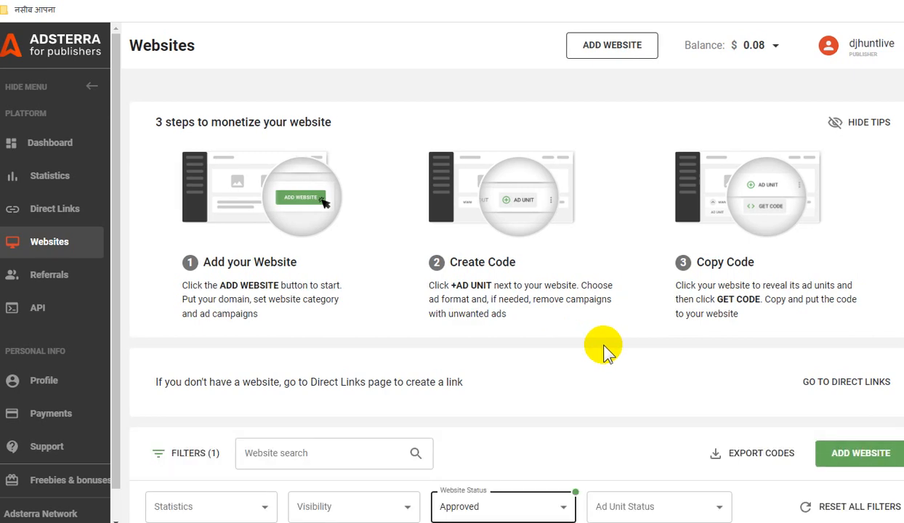
# - Copy the Banner 728x90 code of e-supportdigitalwestbengal.blogspot.com
pyautogui.scroll(-6, 603, 347)
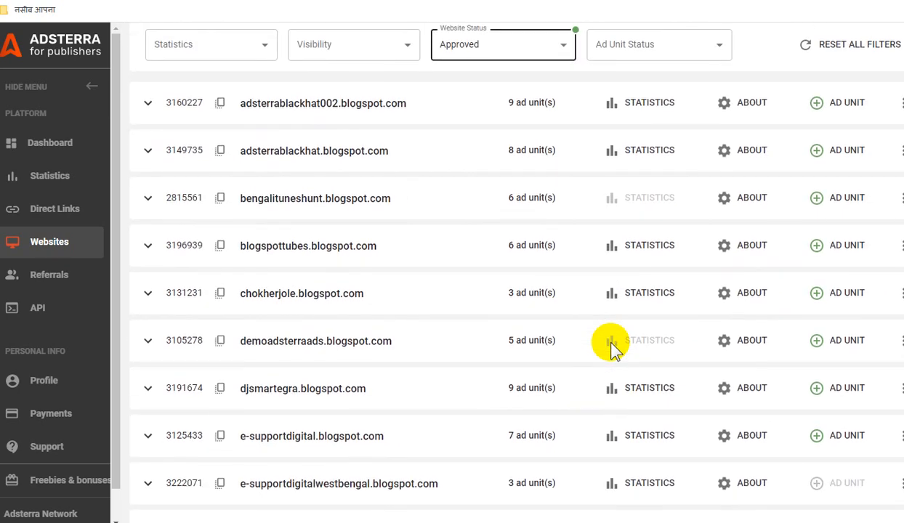
pyautogui.scroll(-4, 610, 349)
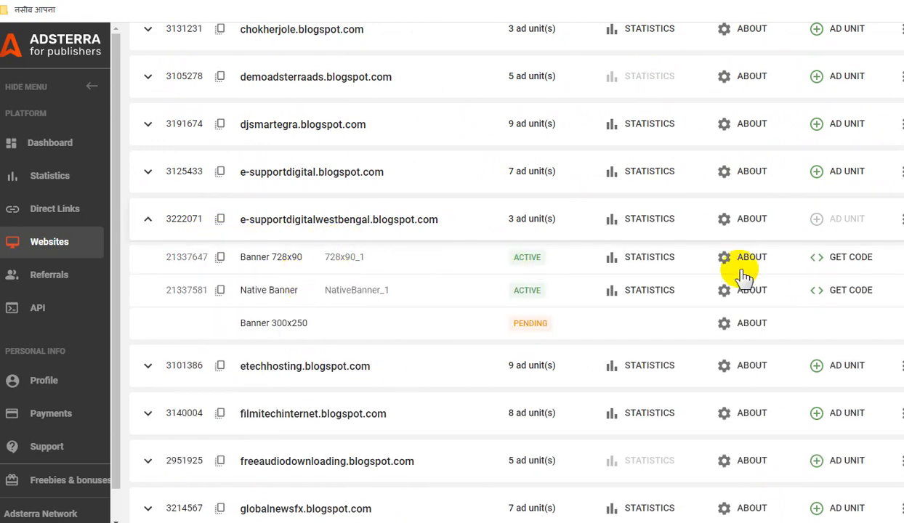
pyautogui.click(851, 262)
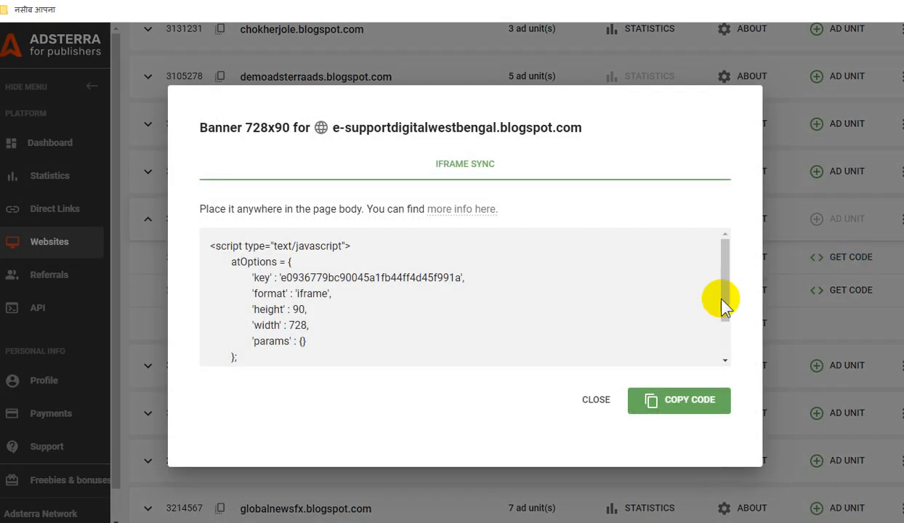
pyautogui.click(681, 401)
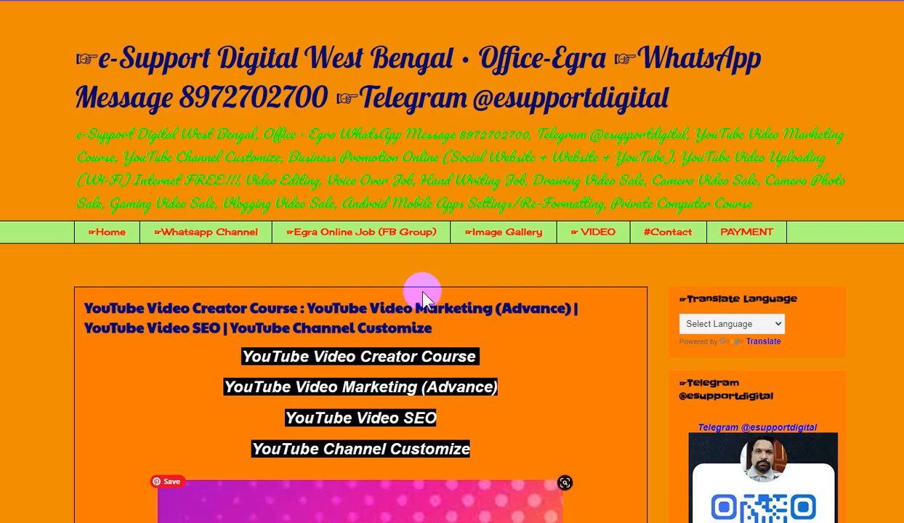
# - In Blogger's layout, add an untitled HTML/JavaScript gadget containing the copied Banner 728x90 code to the sidebar-right-1 section
pyautogui.scroll(-7, 465, 294)
pyautogui.scroll(8, 467, 298)
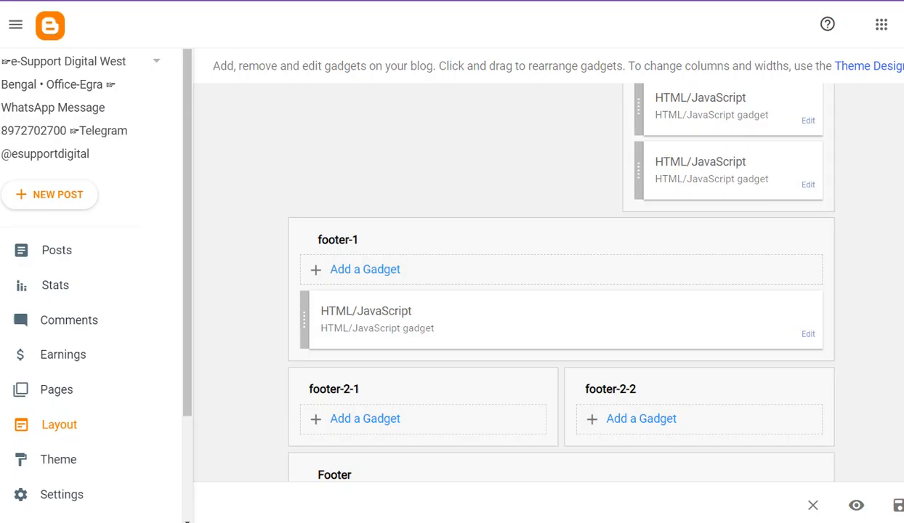
pyautogui.scroll(5, 518, 305)
pyautogui.scroll(5, 517, 305)
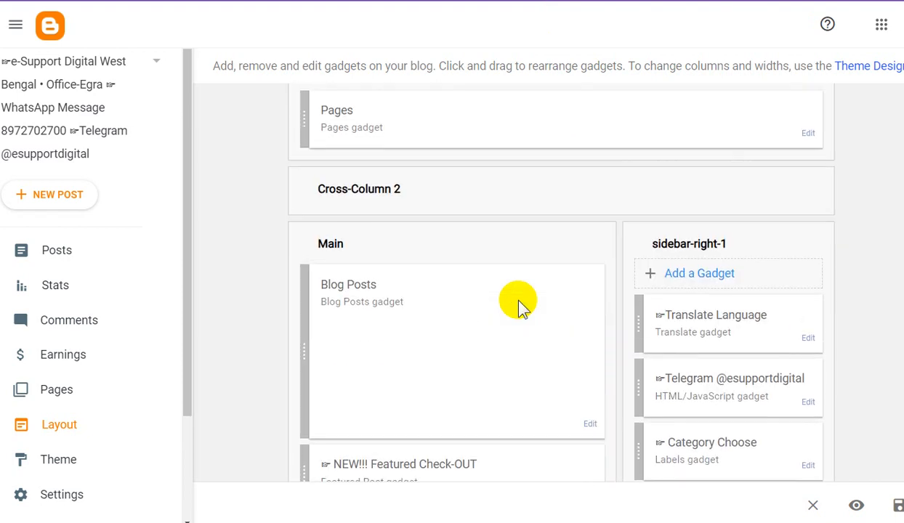
pyautogui.scroll(-1, 520, 306)
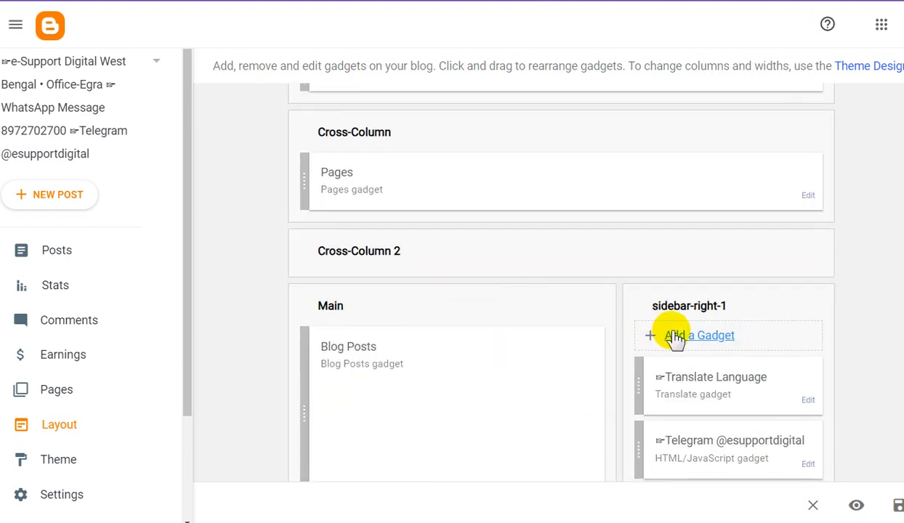
pyautogui.click(663, 336)
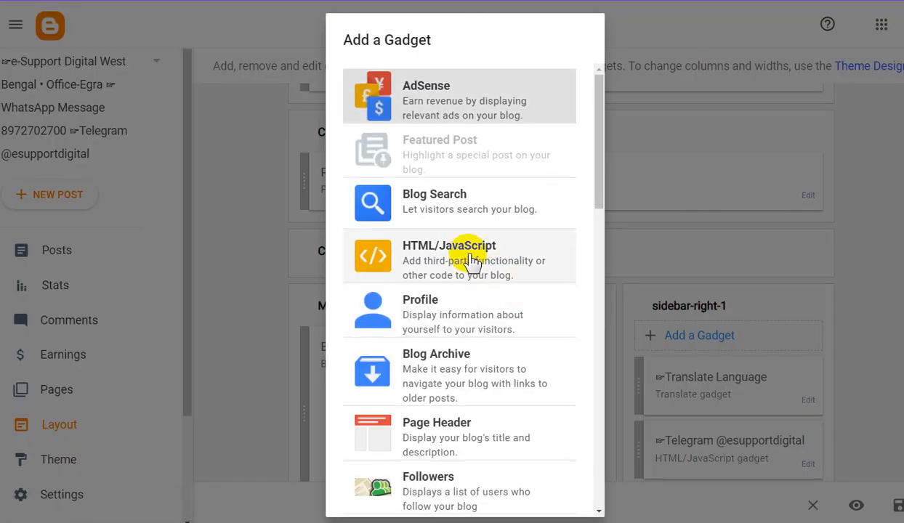
pyautogui.click(471, 260)
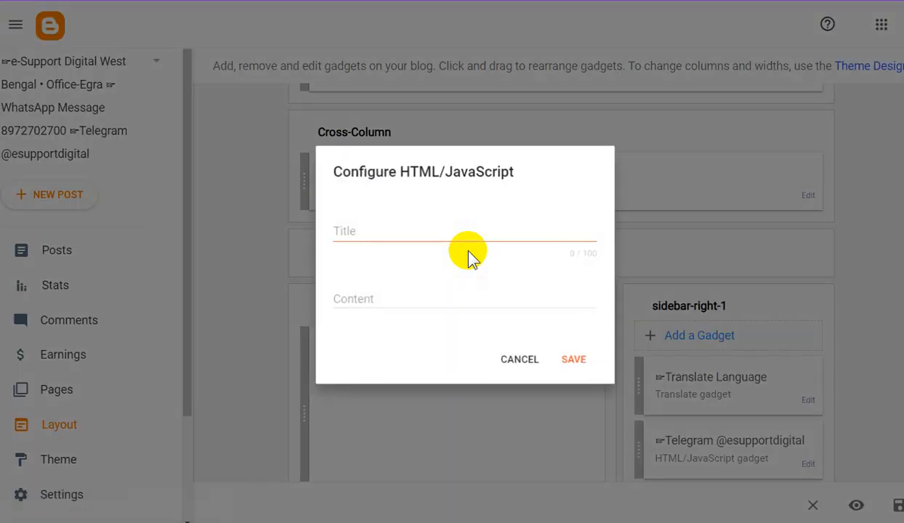
pyautogui.click(391, 295)
pyautogui.hotkey('ctrl', 'v')
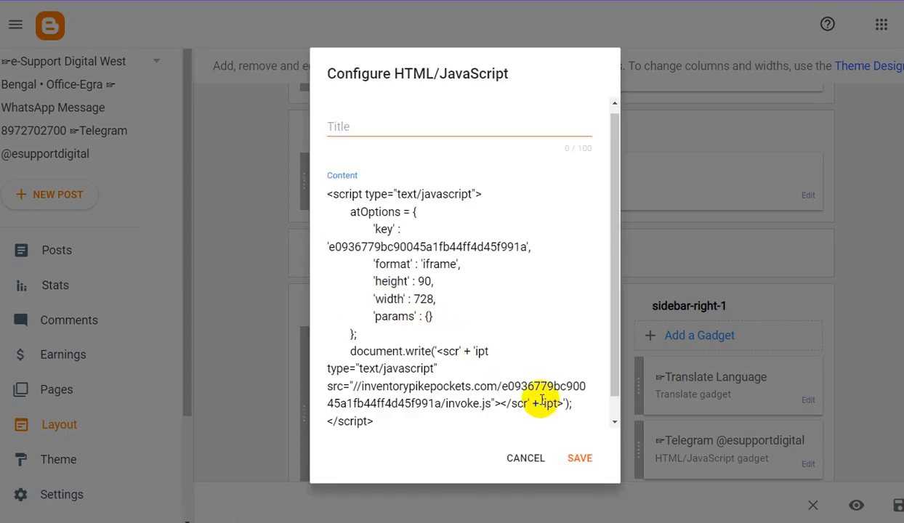
pyautogui.click(581, 456)
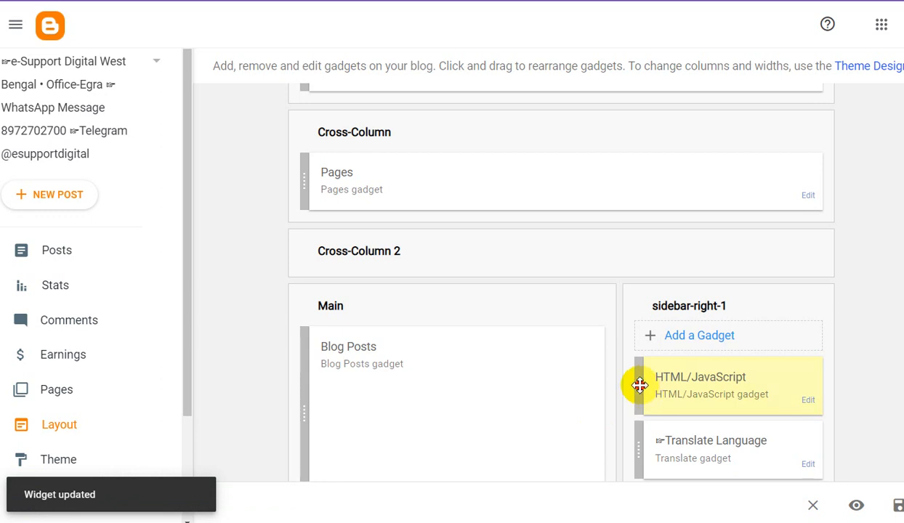
# - Move the new HTML/JavaScript gadget above Blog Posts in the Main section, save the layout and inspect the live blog
pyautogui.moveTo(637, 384); pyautogui.dragTo(514, 335)
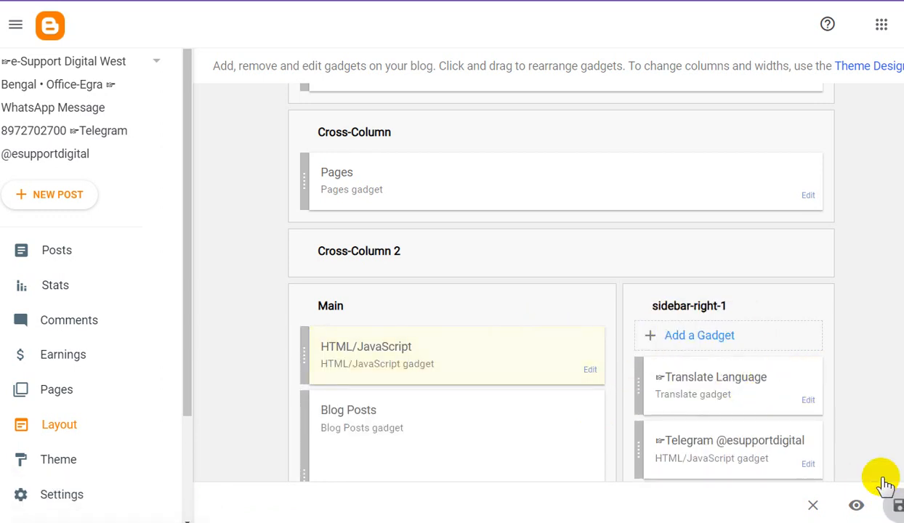
pyautogui.click(895, 504)
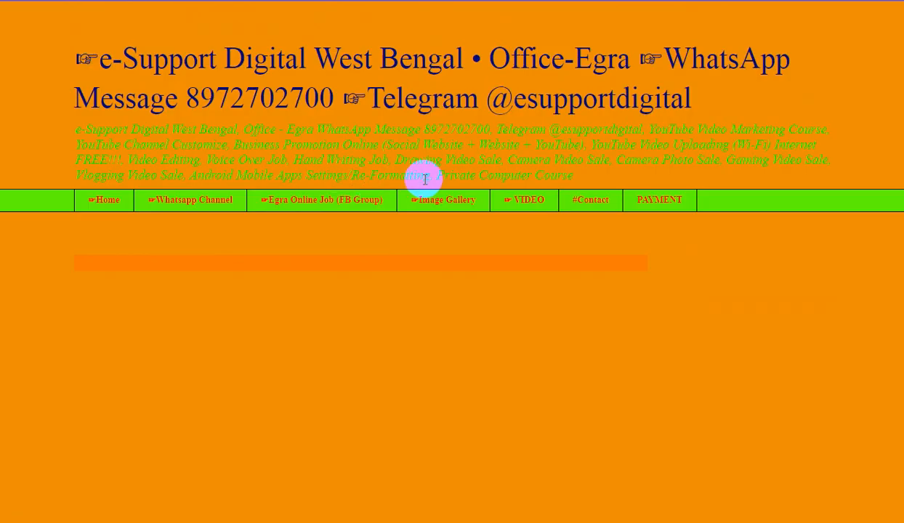
pyautogui.scroll(-1, 741, 375)
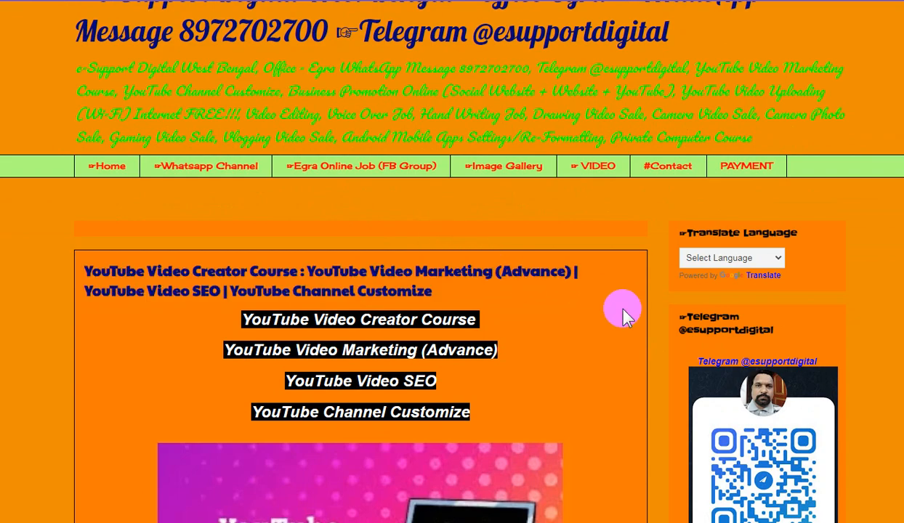
pyautogui.scroll(-5, 623, 314)
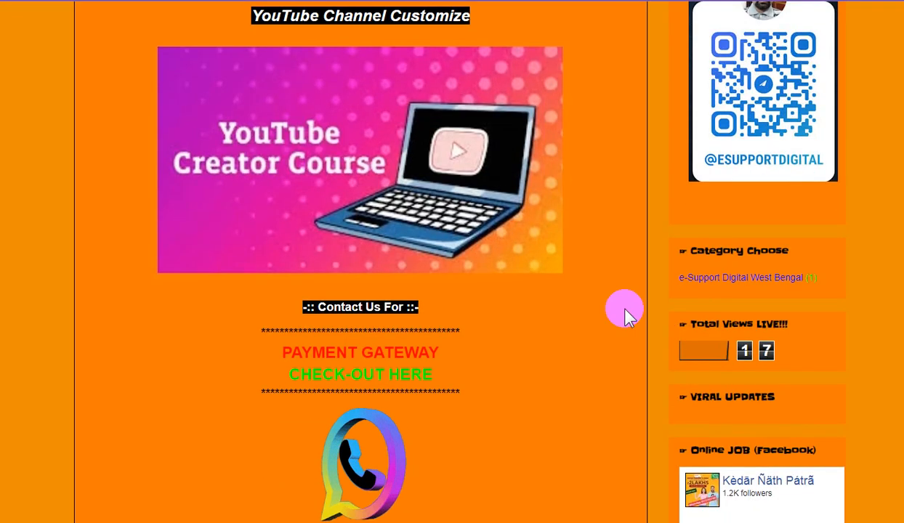
# - Check the banner ad displayed above the YouTube Video Creator Course post on the live blog
pyautogui.scroll(3, 626, 314)
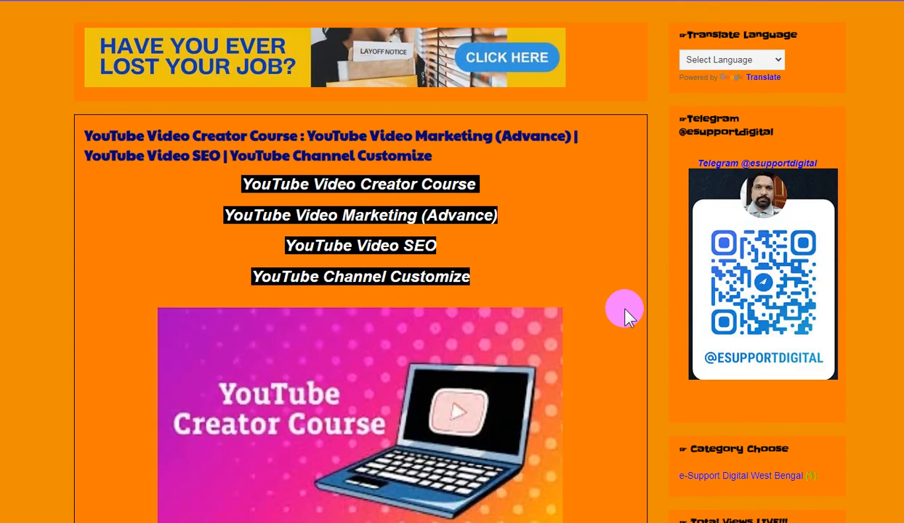
pyautogui.scroll(2, 625, 312)
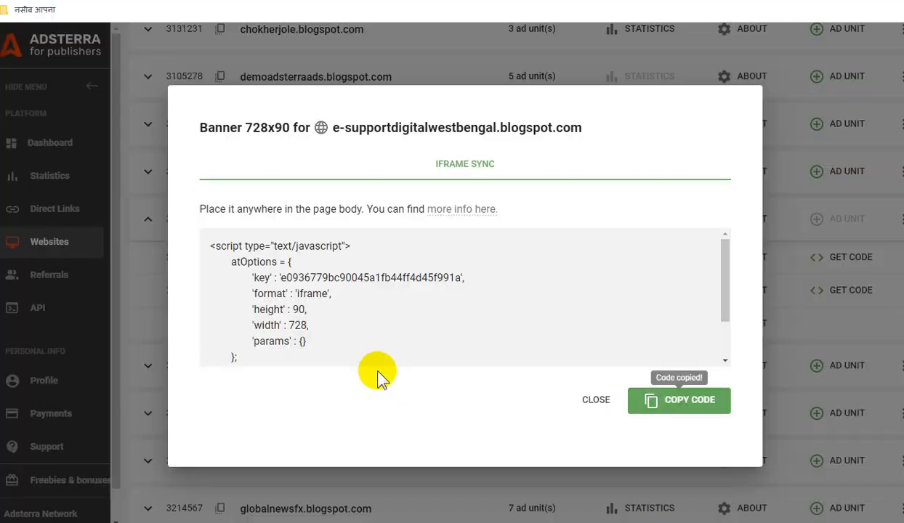
# - In Adsterra, close the Banner 728x90 code and review the impressions and totals in the statistics of e-supportdigitalwestbengal.blogspot.com
pyautogui.click(595, 398)
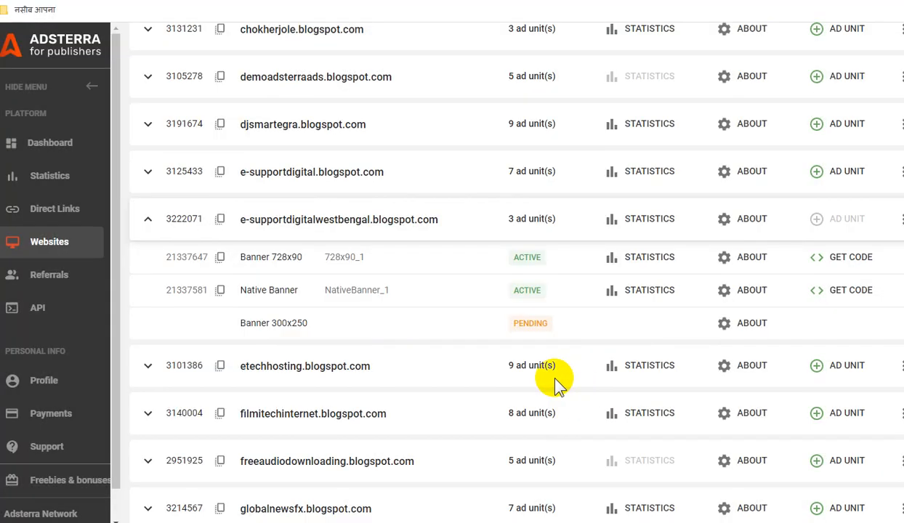
pyautogui.click(647, 225)
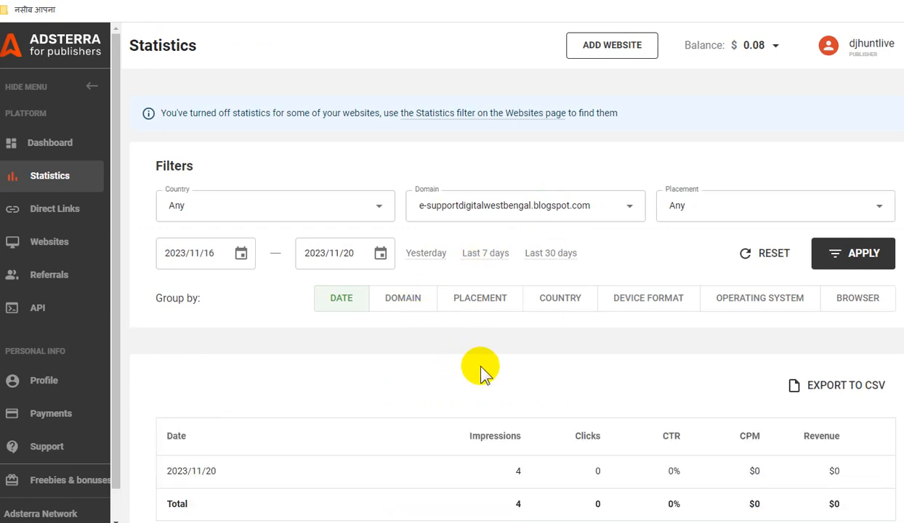
pyautogui.scroll(-1, 483, 371)
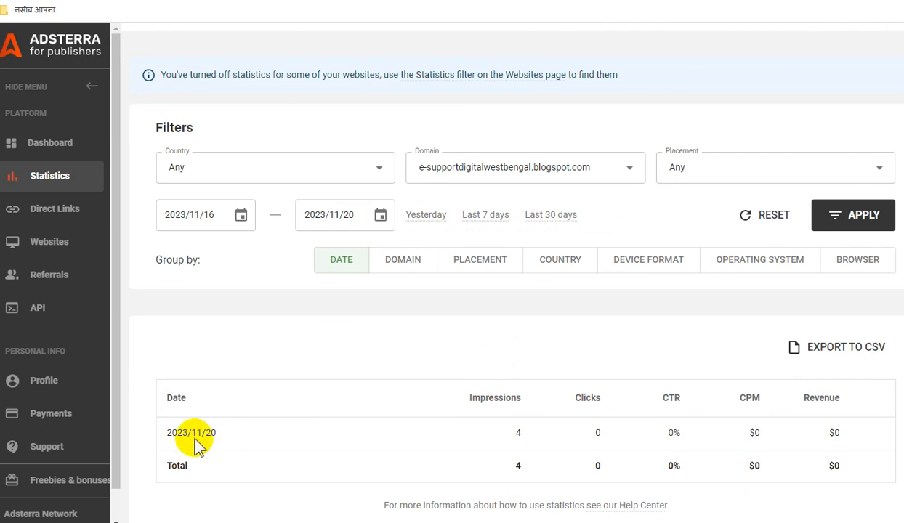
pyautogui.moveTo(167, 434); pyautogui.dragTo(232, 433)
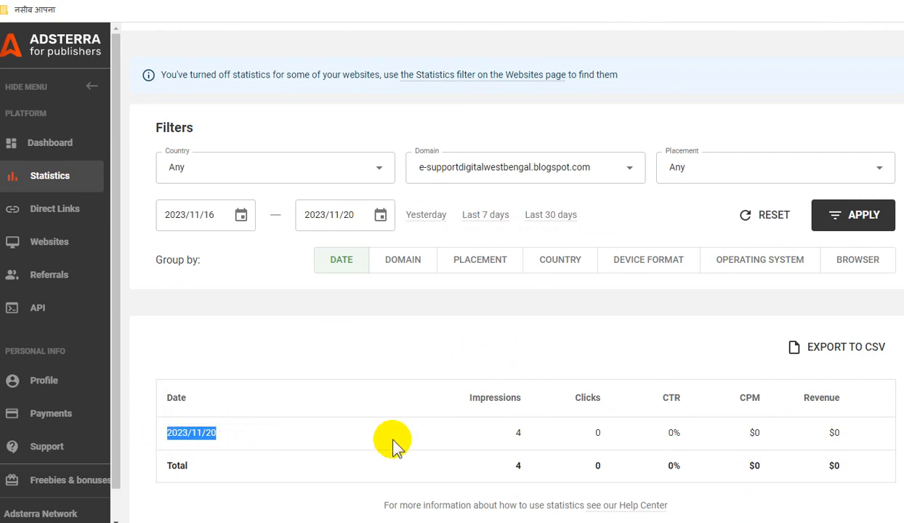
pyautogui.moveTo(510, 436); pyautogui.dragTo(520, 430)
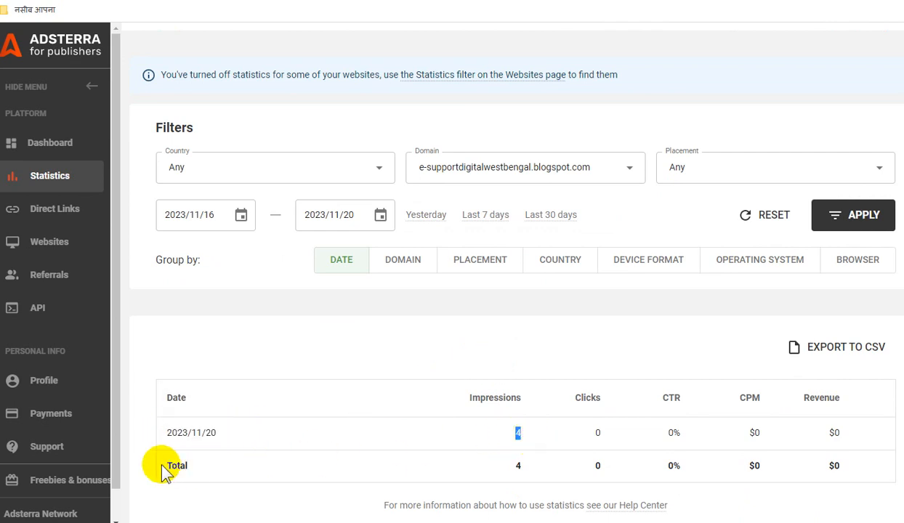
pyautogui.moveTo(161, 464); pyautogui.dragTo(352, 472)
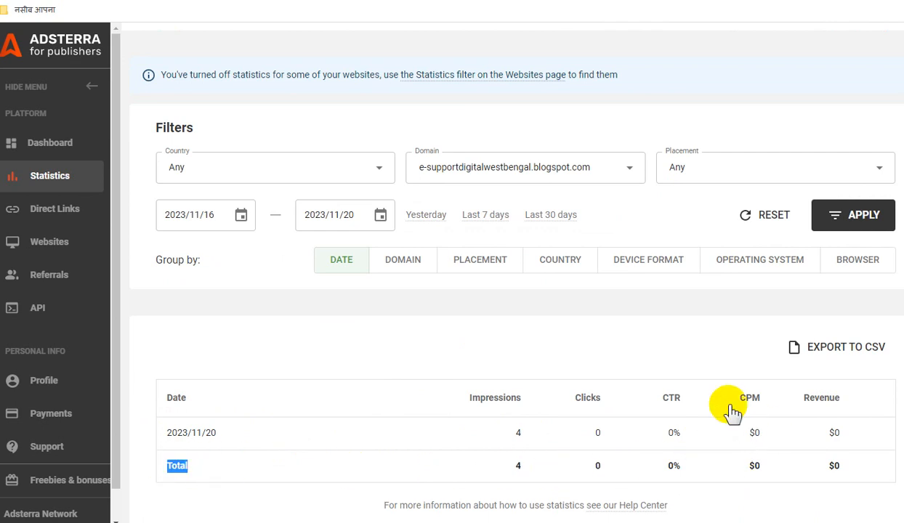
pyautogui.click(872, 522)
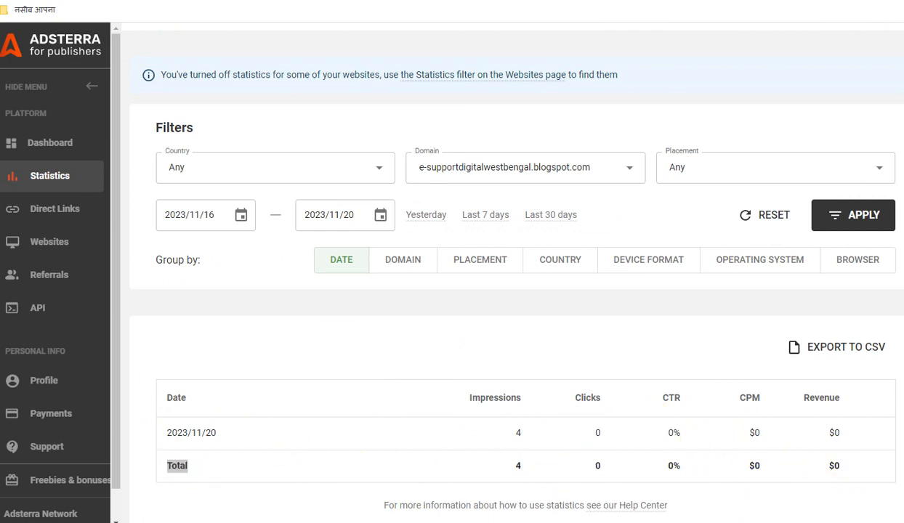